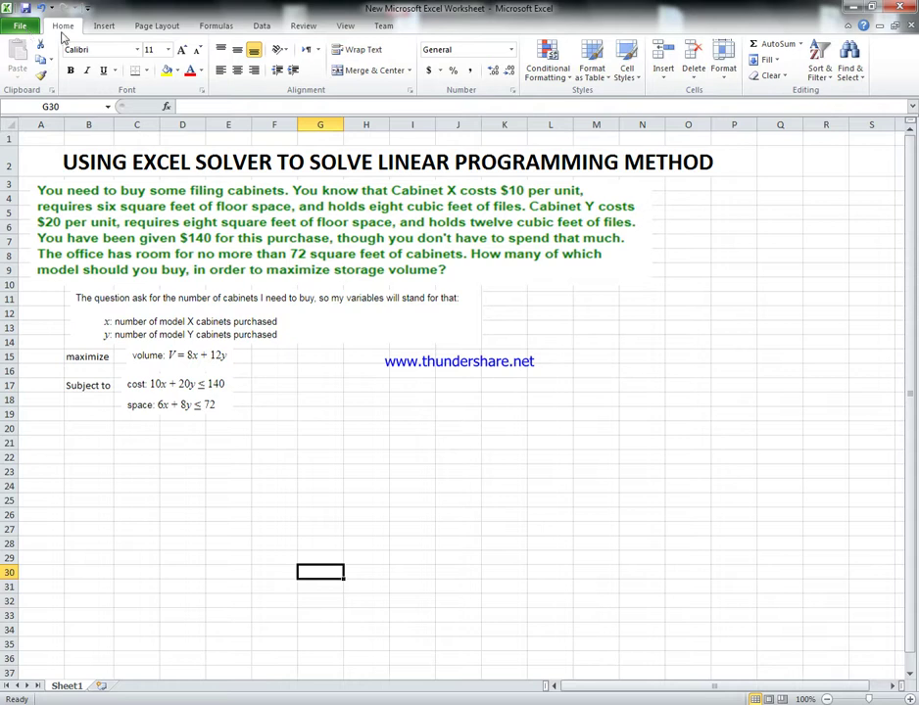
Step: Check the Solver Add-in's entry in the add-ins list of the Excel options, leaving the options unchanged
{"action": "left_click", "coordinate": [343, 26]}
{"action": "left_click", "coordinate": [262, 26]}
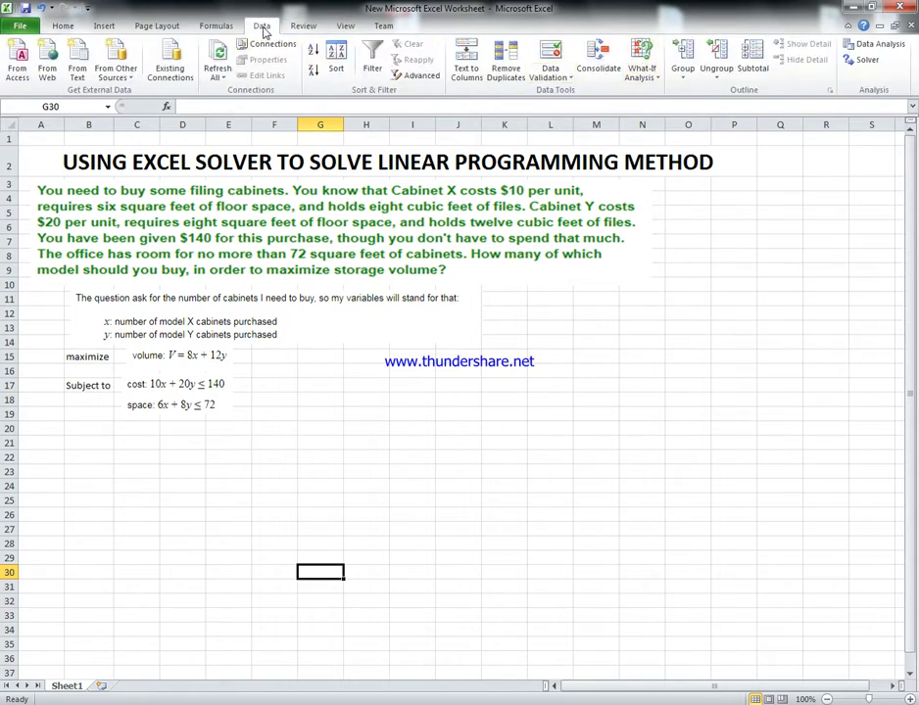
{"action": "left_click", "coordinate": [19, 26]}
{"action": "left_click", "coordinate": [54, 302]}
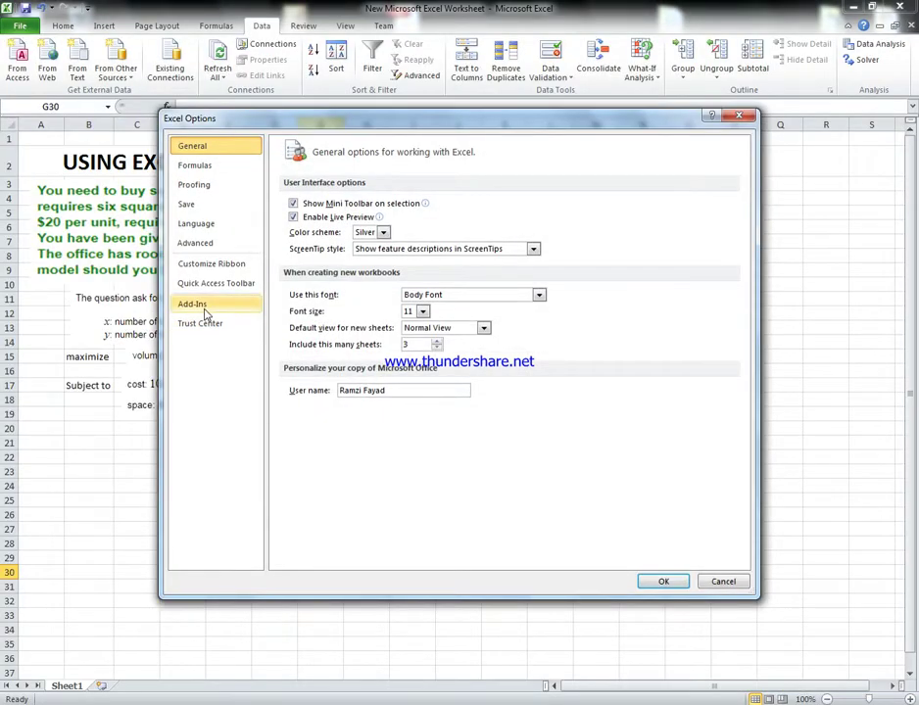
{"action": "left_click", "coordinate": [208, 309]}
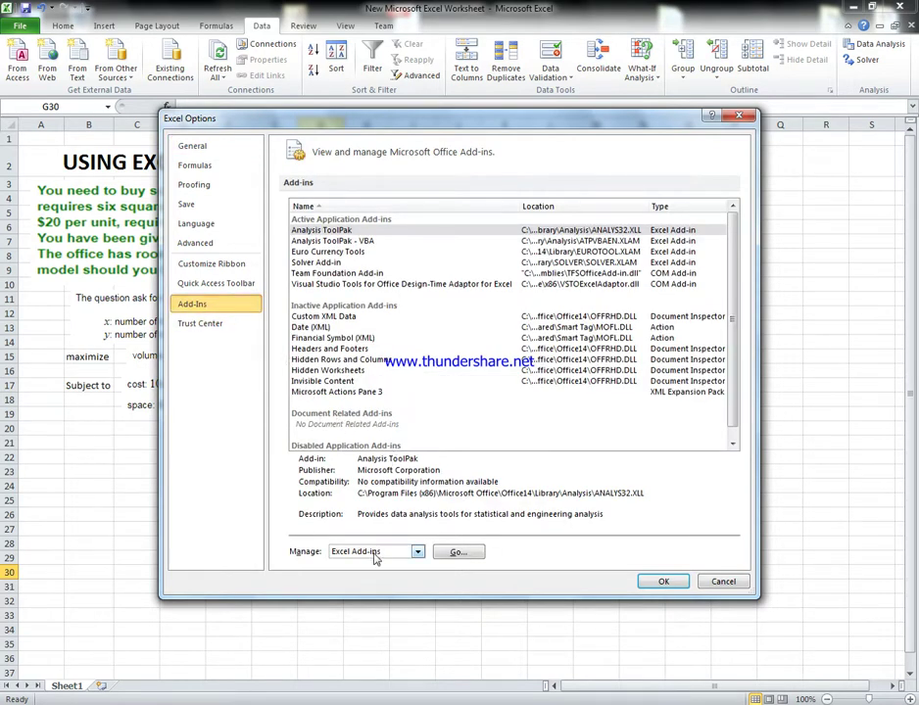
{"action": "left_click", "coordinate": [317, 263]}
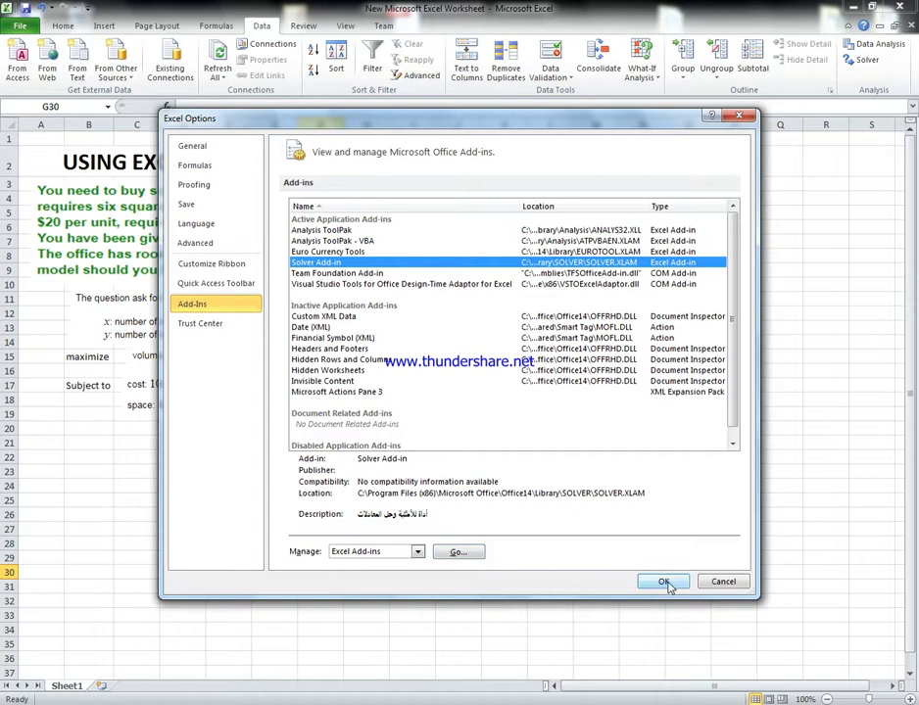
{"action": "left_click", "coordinate": [735, 586]}
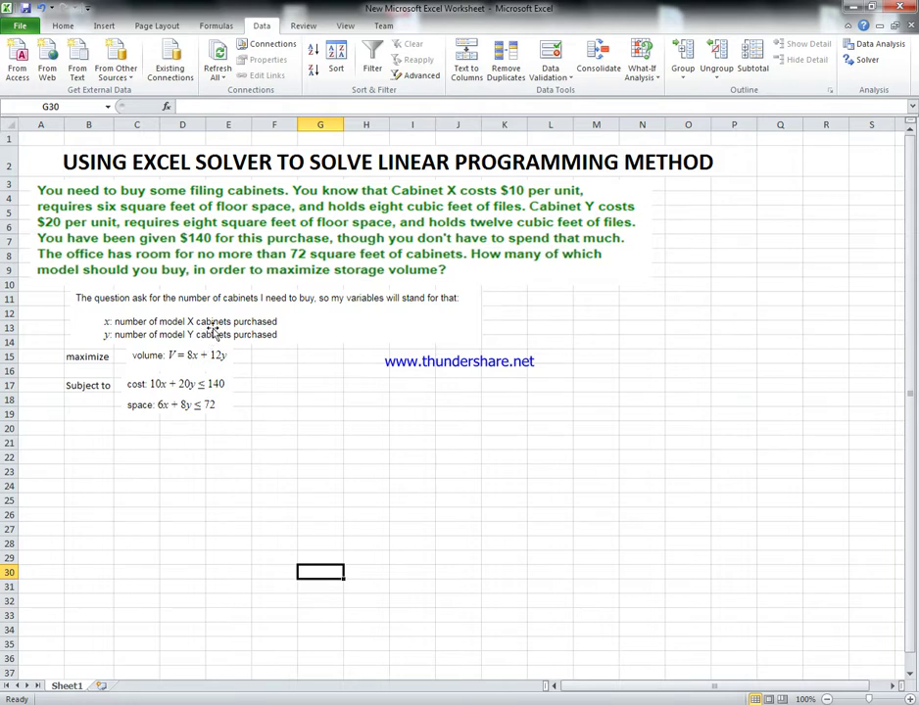
Step: Enter the headers Cabinet X, Cabinet Y and Total in C22:E22, and widen columns C and D
{"action": "left_click", "coordinate": [144, 455]}
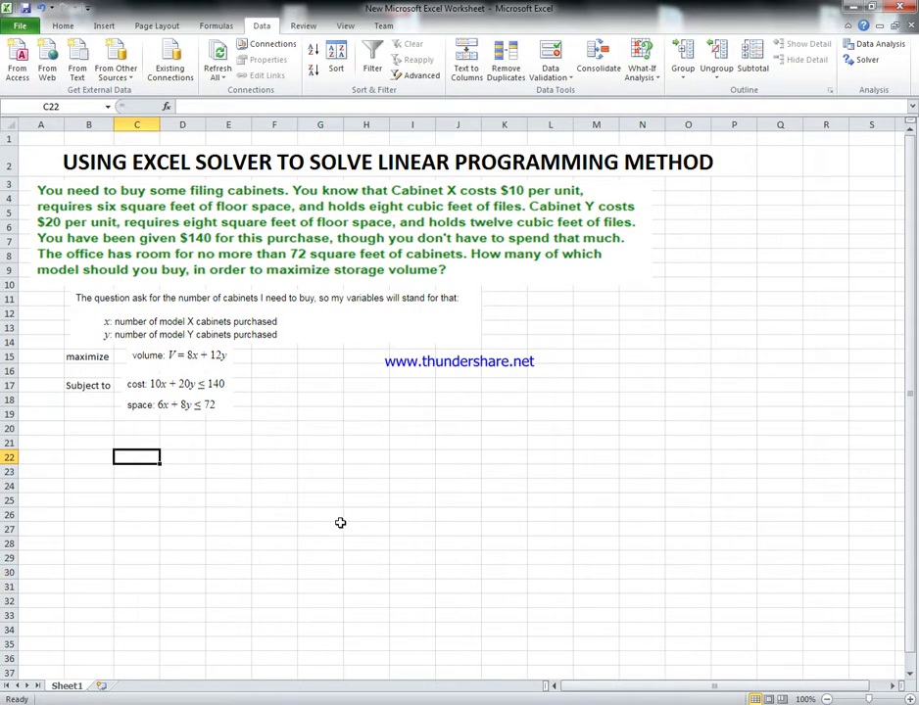
{"action": "type", "text": "Cabinet X"}
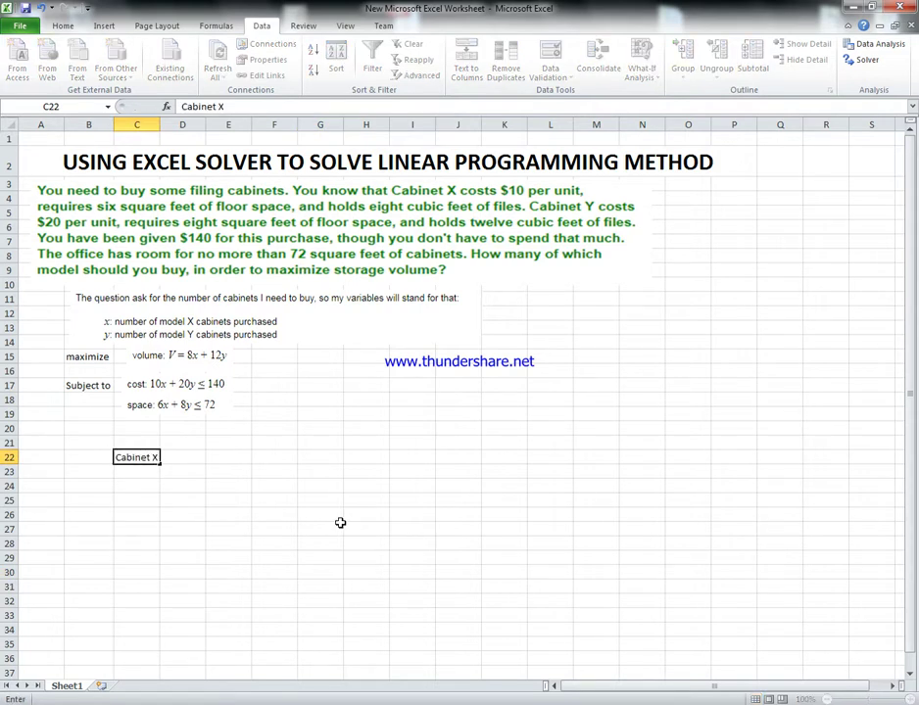
{"action": "key", "text": "Tab"}
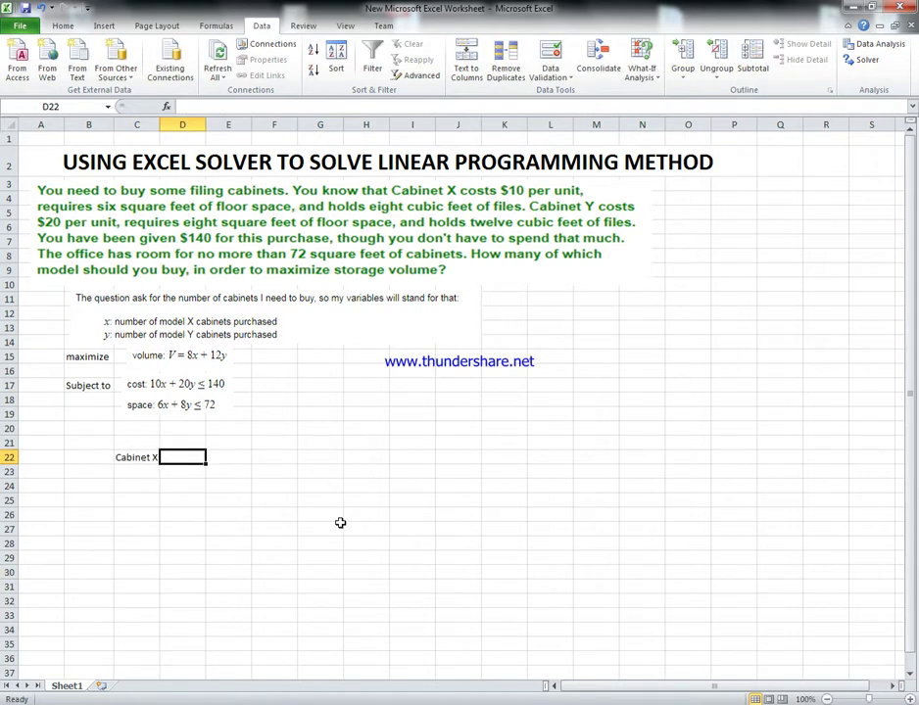
{"action": "type", "text": "Cabinet"}
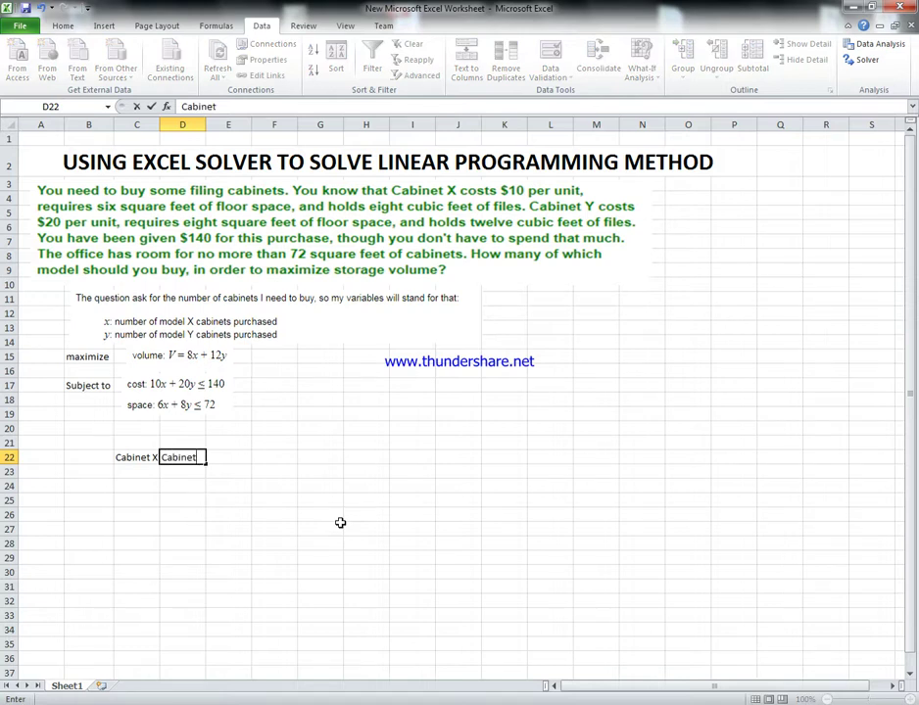
{"action": "type", "text": " Y"}
{"action": "key", "text": "Tab"}
{"action": "key", "text": "Return"}
{"action": "type", "text": "t"}
{"action": "key", "text": "Up"}
{"action": "key", "text": "Right"}
{"action": "key", "text": "Right"}
{"action": "type", "text": "T"}
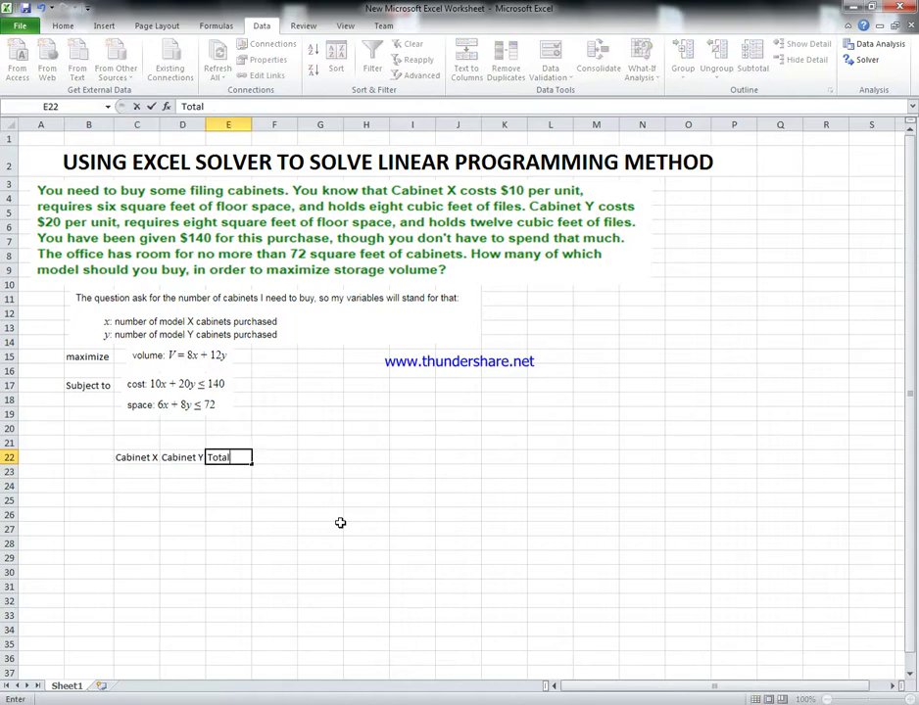
{"action": "type", "text": "otal"}
{"action": "left_click", "coordinate": [335, 525]}
{"action": "left_click_drag", "start_coordinate": [204, 125], "coordinate": [223, 125]}
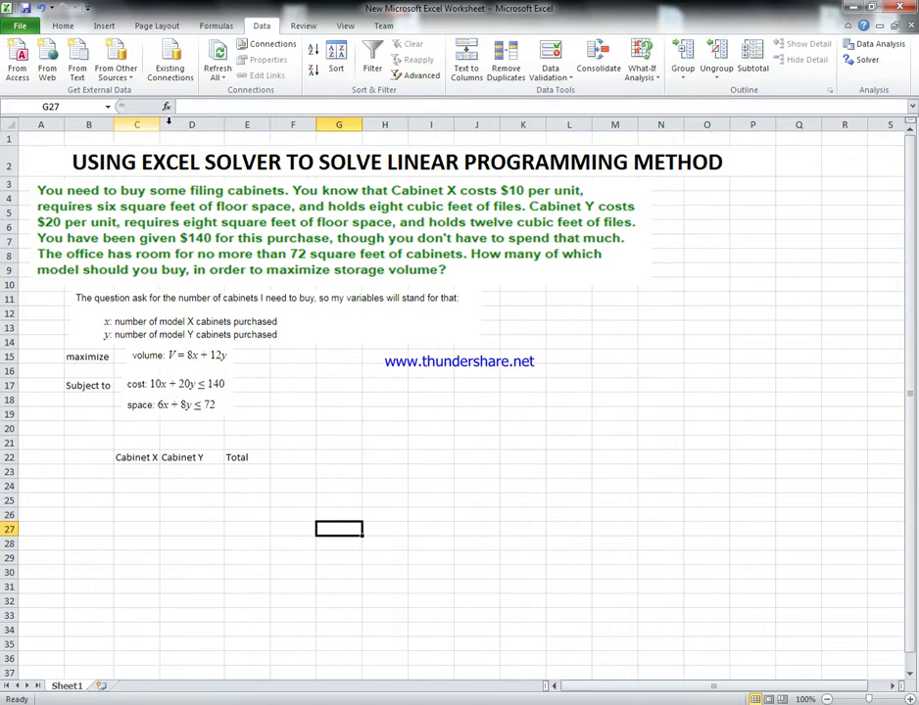
{"action": "left_click_drag", "start_coordinate": [160, 124], "coordinate": [171, 124]}
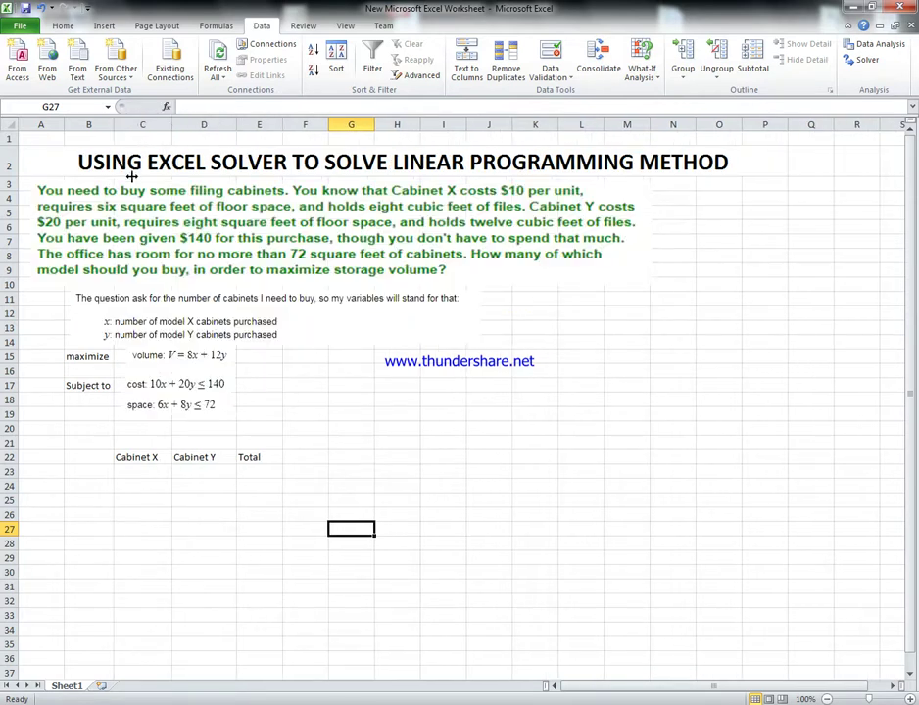
Step: Label cell B23 as Decision Variables
{"action": "left_click", "coordinate": [91, 470]}
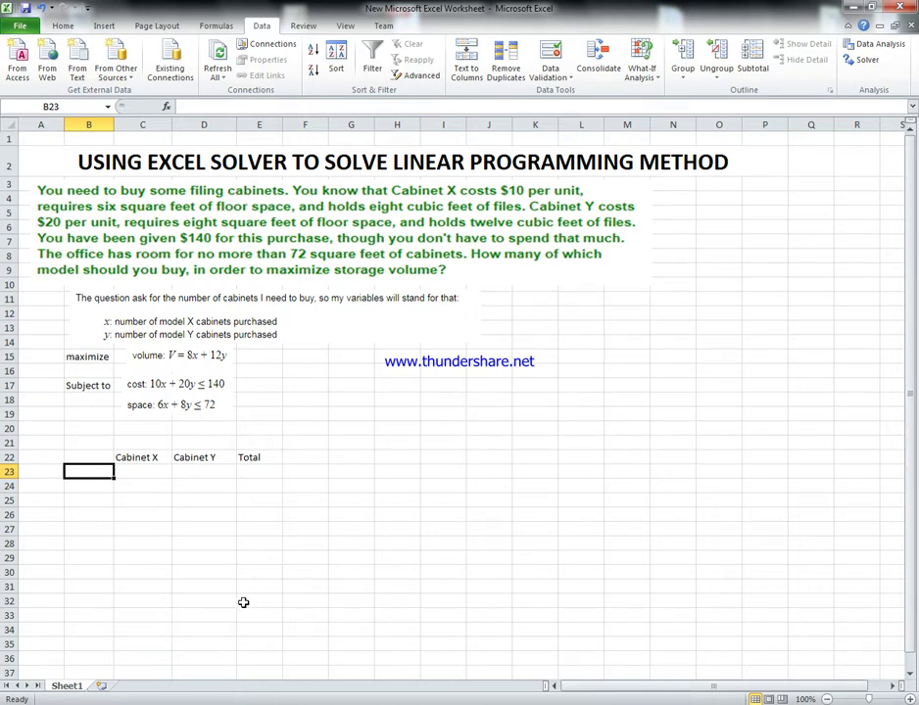
{"action": "type", "text": "Decision Variables"}
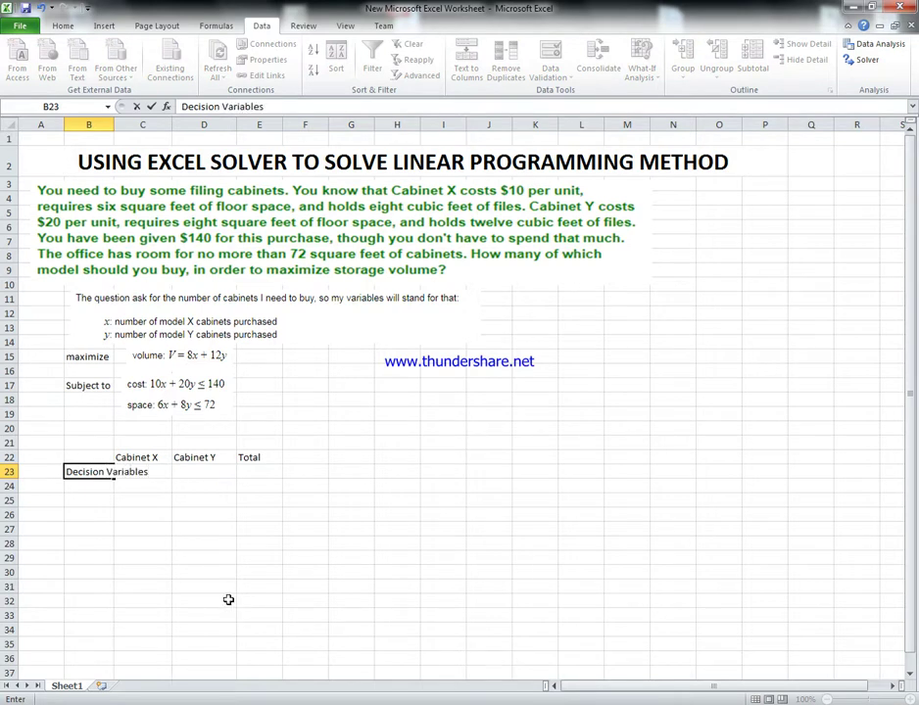
{"action": "left_click", "coordinate": [227, 600]}
Step: Widen column B to fit its label and move the volume and constraint pictures back beside the maximize and Subject to labels
{"action": "left_click_drag", "start_coordinate": [116, 120], "coordinate": [164, 119]}
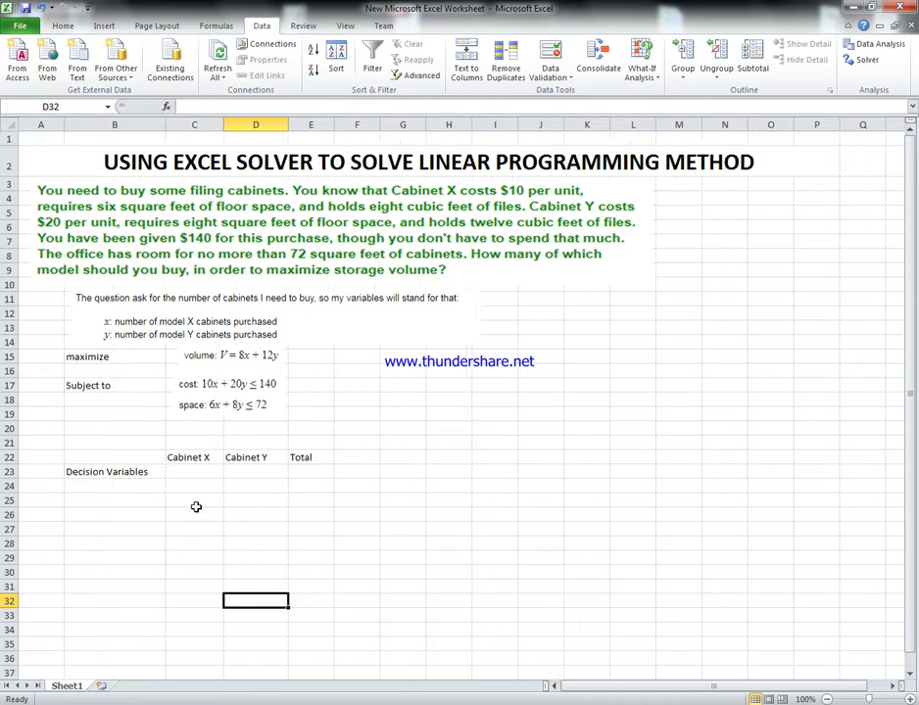
{"action": "left_click_drag", "start_coordinate": [212, 358], "coordinate": [154, 360]}
{"action": "left_click_drag", "start_coordinate": [191, 394], "coordinate": [135, 396]}
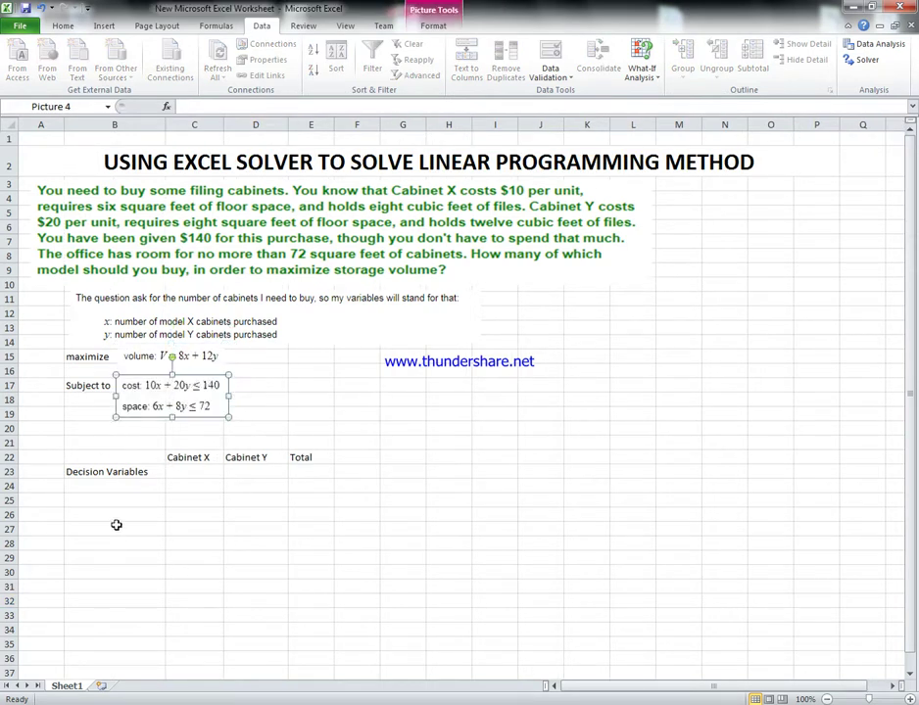
Step: Label cell B24 as Storage Capacity
{"action": "left_click", "coordinate": [118, 488]}
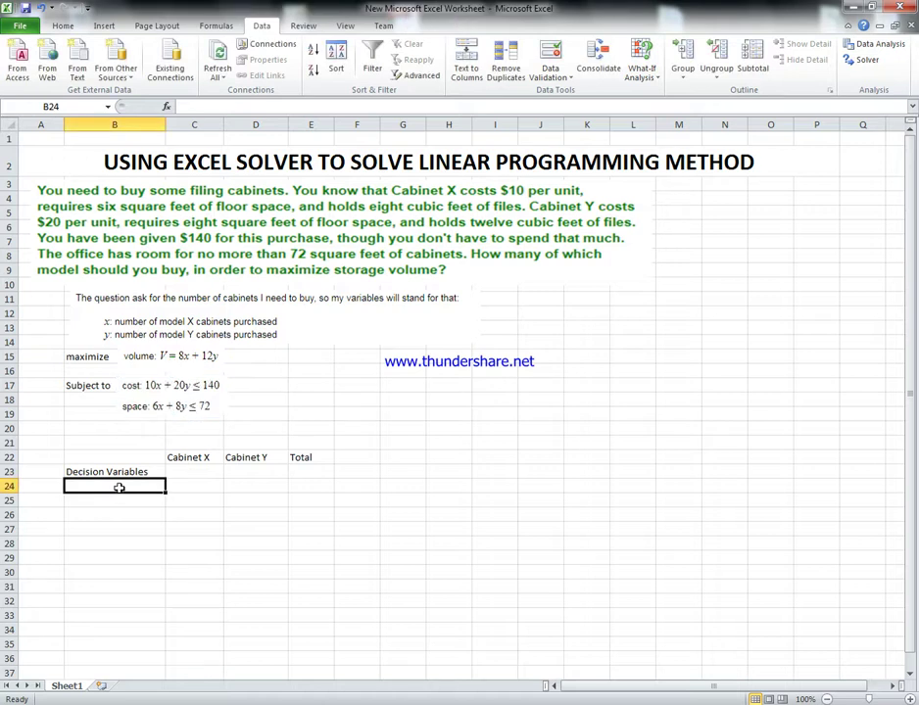
{"action": "type", "text": "C"}
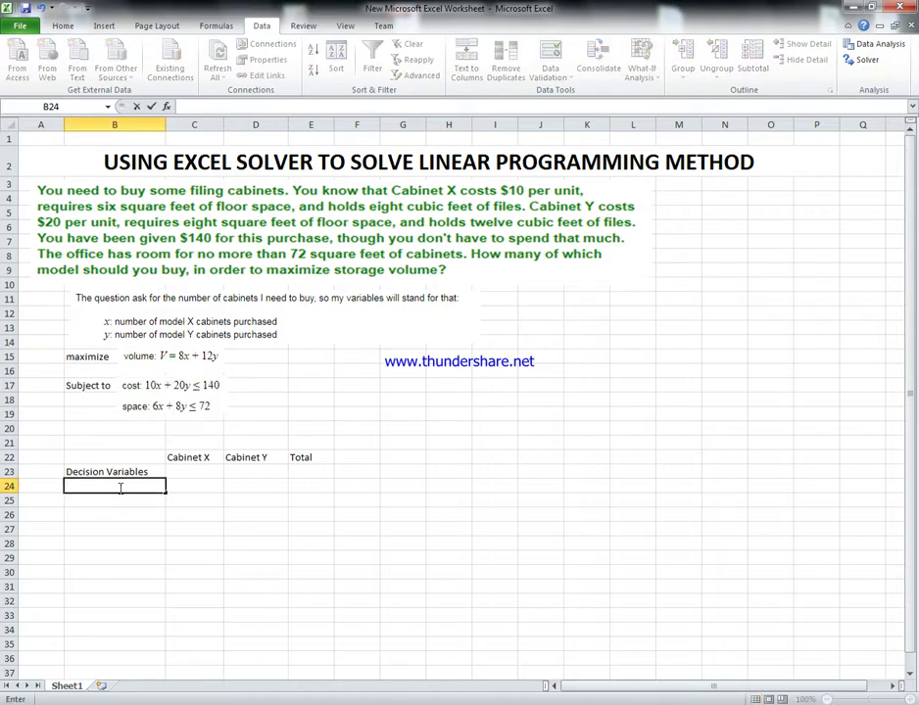
{"action": "type", "text": "torage Capacity"}
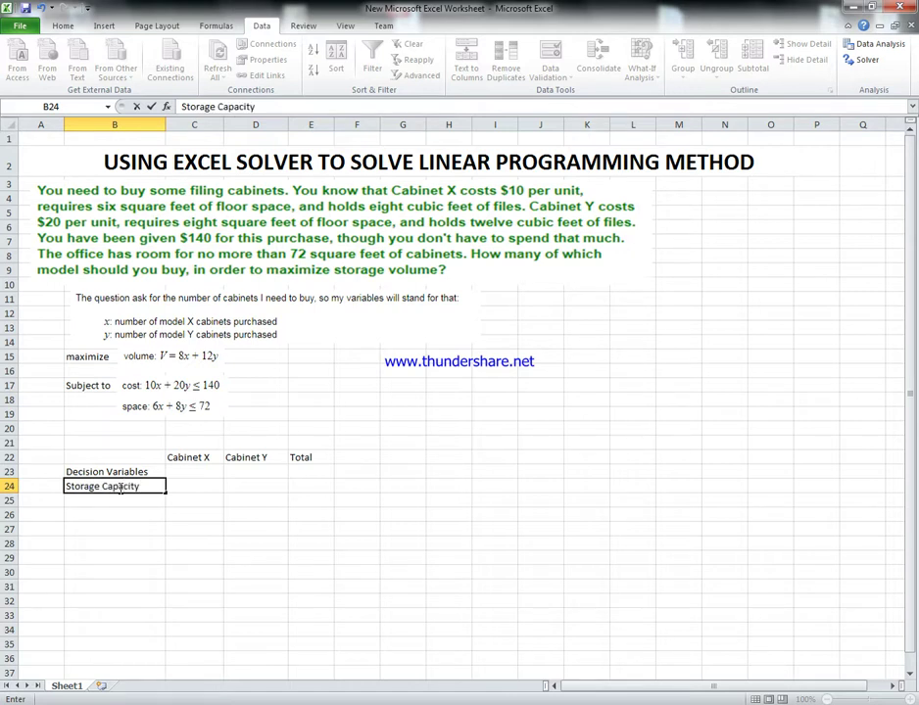
{"action": "key", "text": "Left"}
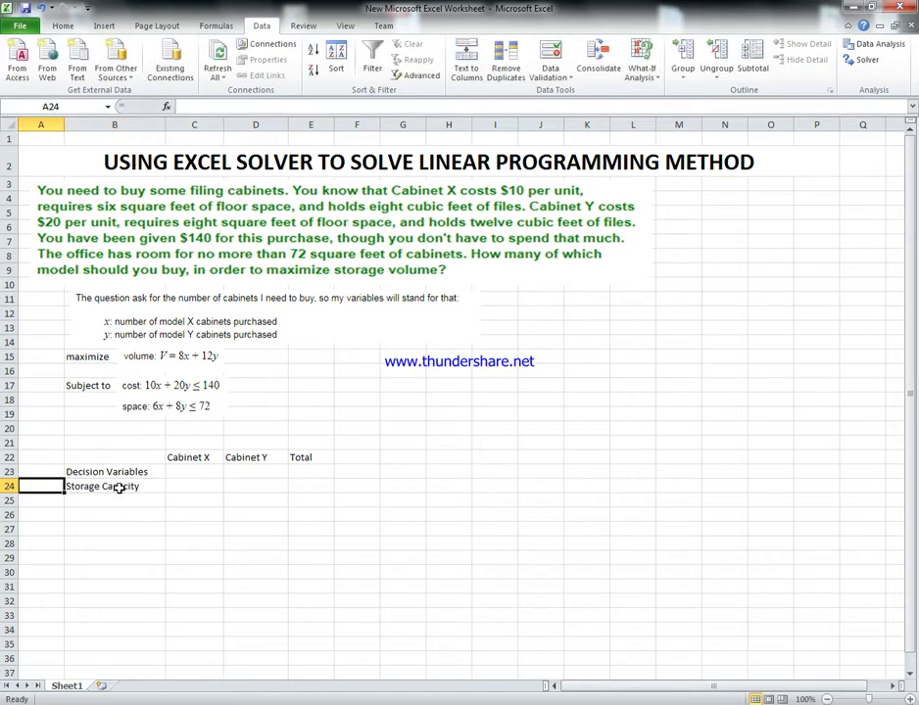
{"action": "left_click", "coordinate": [173, 498]}
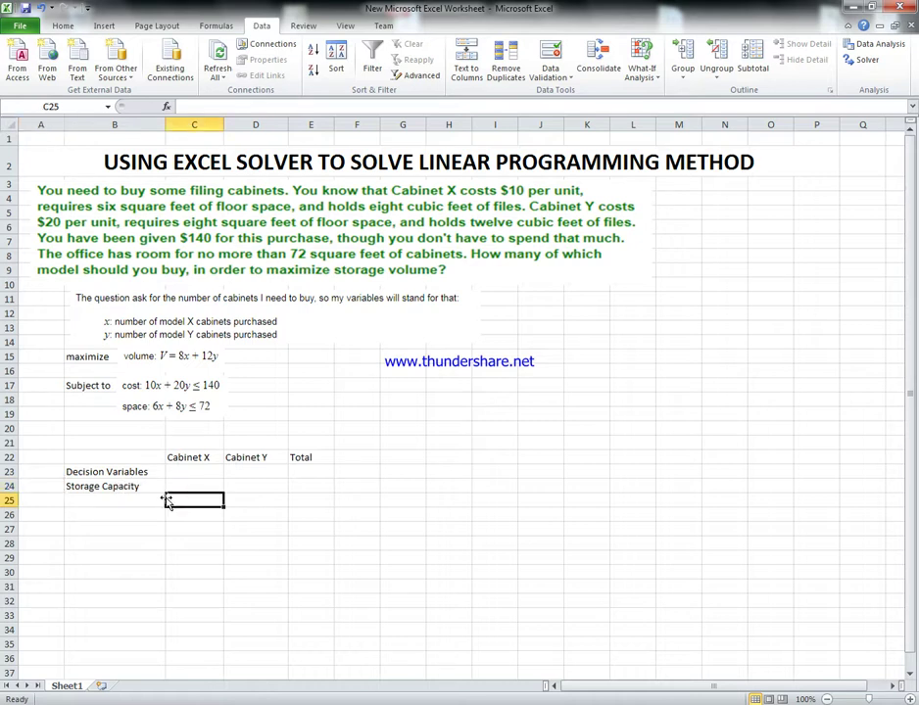
Step: Enter storage capacities of 8 in C24 and 12 in D24, keeping the current Windows color scheme without further reminders
{"action": "left_click", "coordinate": [195, 474]}
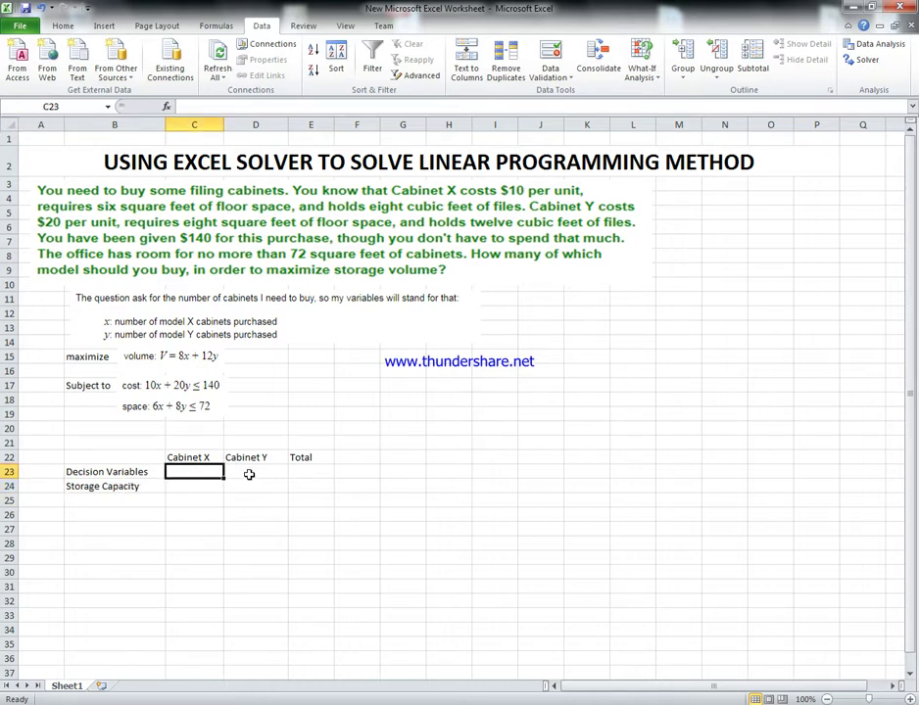
{"action": "left_click", "coordinate": [191, 485]}
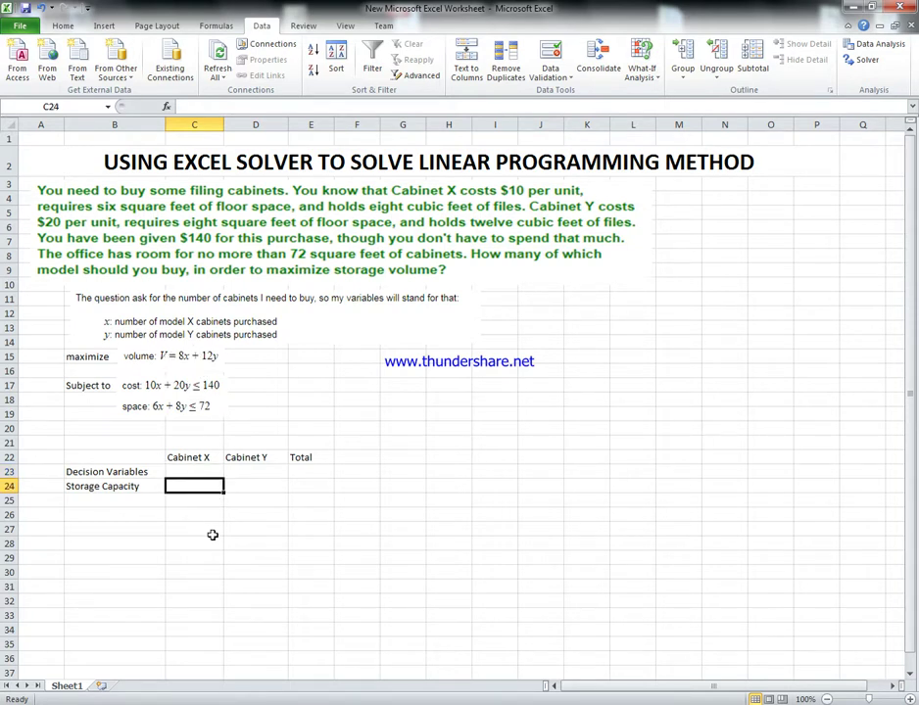
{"action": "type", "text": "8"}
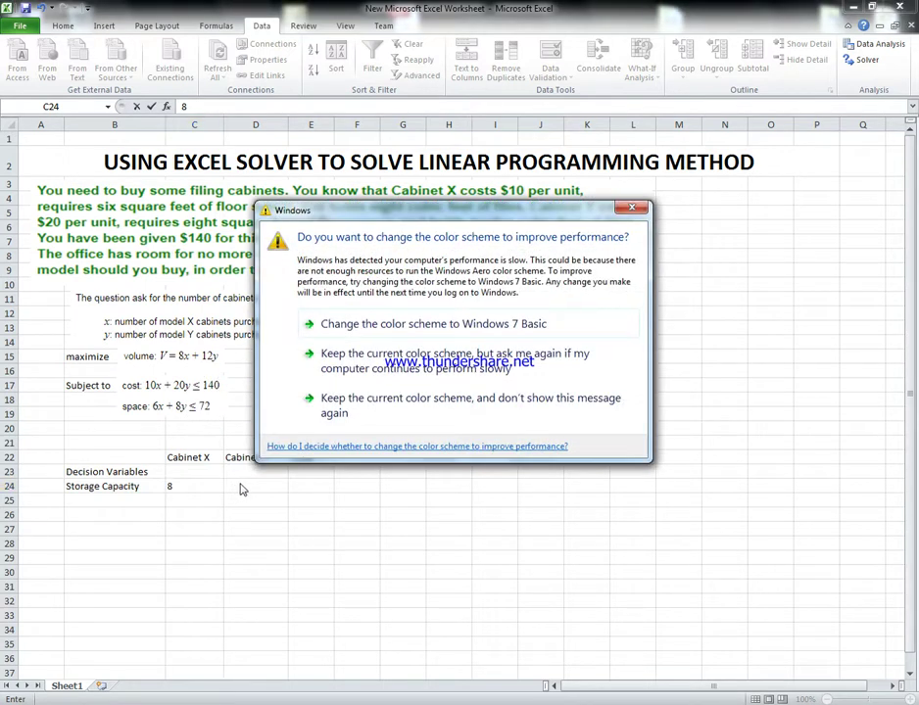
{"action": "left_click", "coordinate": [298, 401]}
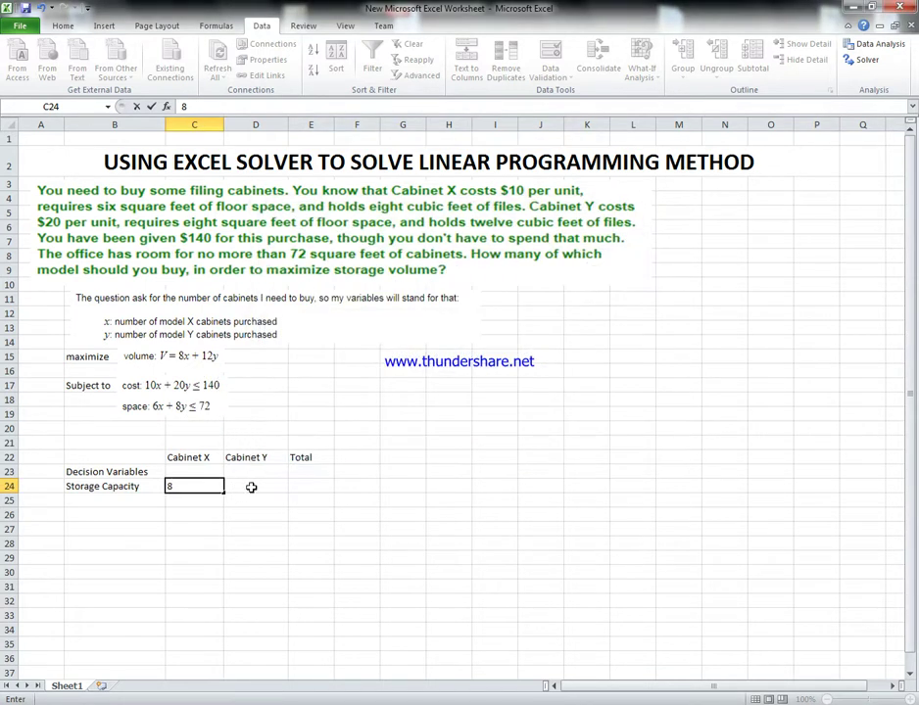
{"action": "left_click", "coordinate": [252, 487]}
{"action": "type", "text": "12"}
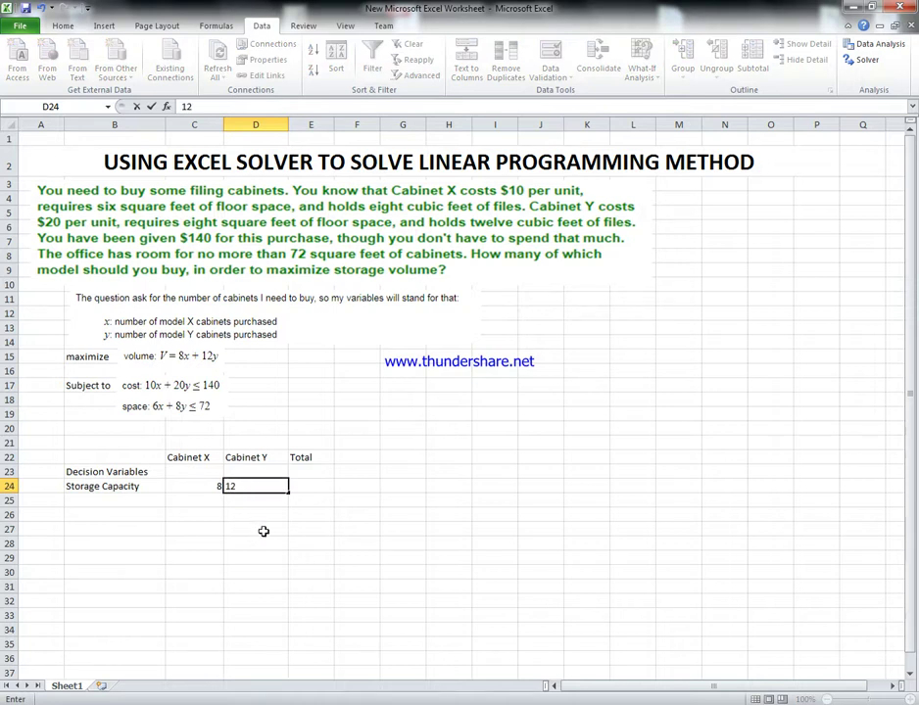
{"action": "left_click", "coordinate": [263, 531]}
Step: Center the headers and all other contents of the table B22:E24 horizontally and vertically
{"action": "left_click", "coordinate": [307, 484]}
{"action": "left_click_drag", "start_coordinate": [310, 458], "coordinate": [191, 457]}
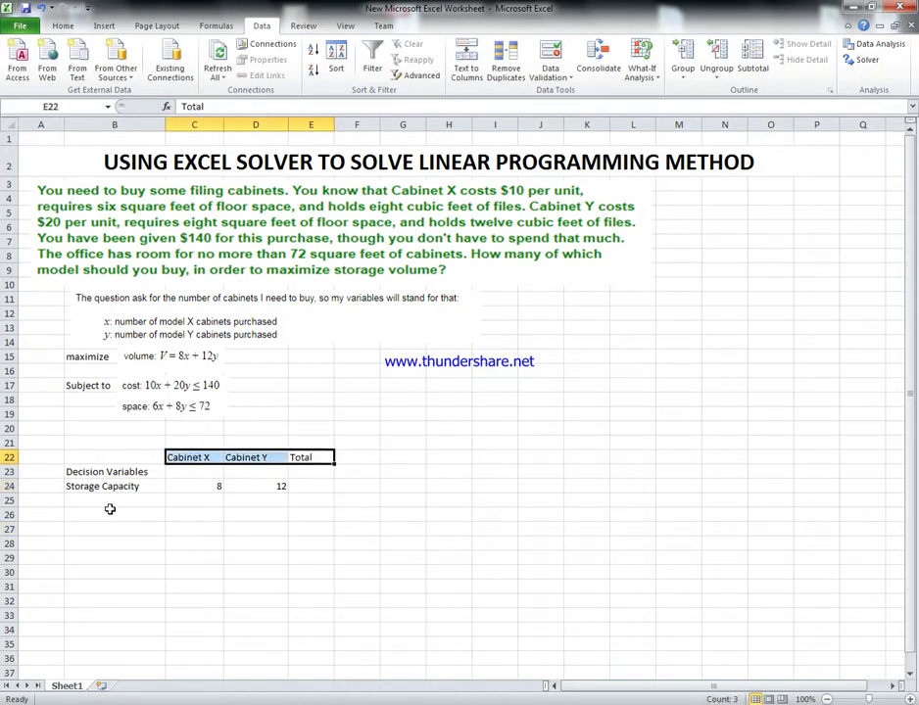
{"action": "left_click", "coordinate": [59, 25]}
{"action": "left_click", "coordinate": [236, 70]}
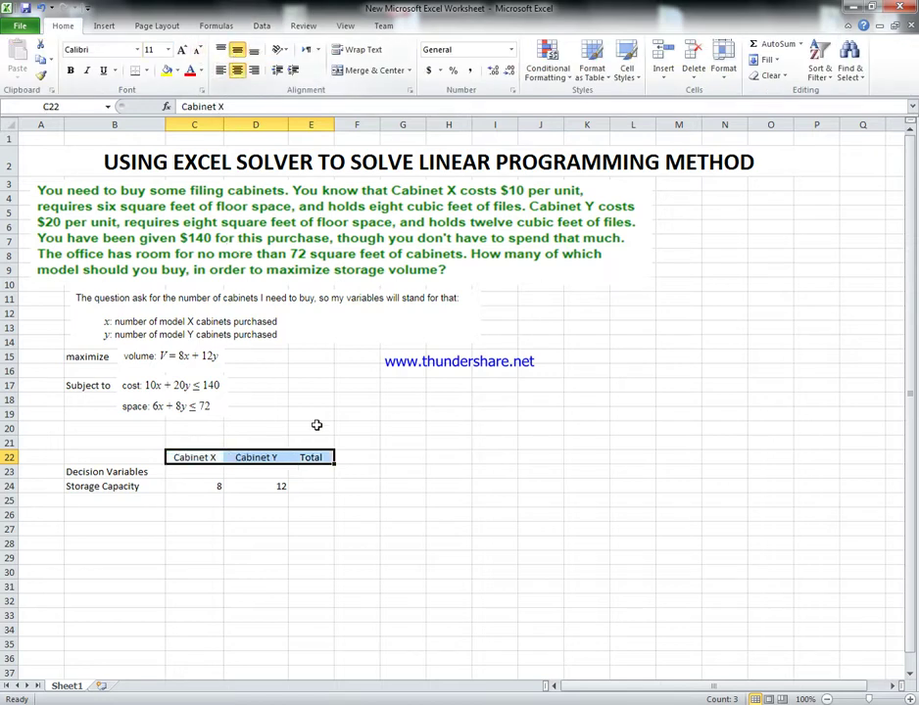
{"action": "left_click", "coordinate": [308, 485]}
{"action": "left_click_drag", "start_coordinate": [319, 486], "coordinate": [121, 457]}
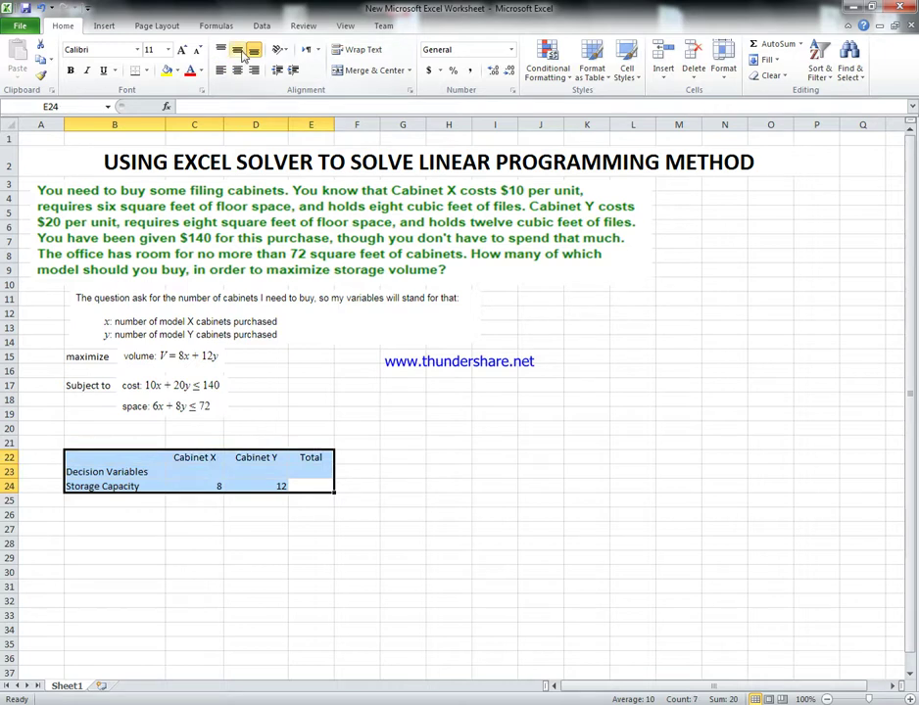
{"action": "left_click", "coordinate": [237, 69]}
{"action": "left_click_drag", "start_coordinate": [310, 600], "coordinate": [310, 587]}
Step: Widen column E and enter the total storage formula =C23*C24+D23*D24 in E24
{"action": "left_click", "coordinate": [310, 485]}
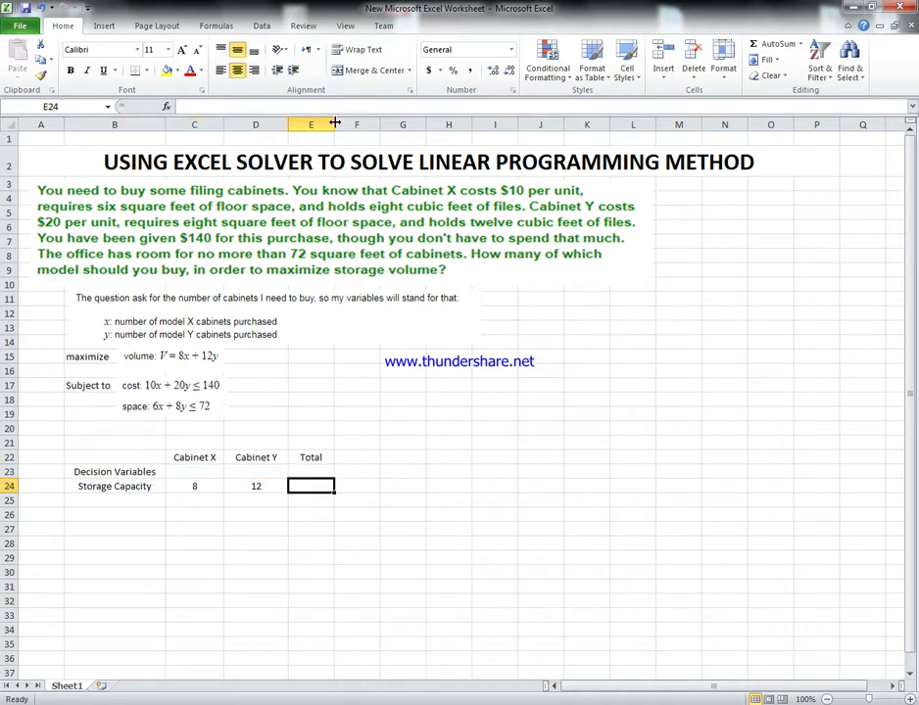
{"action": "left_click_drag", "start_coordinate": [333, 121], "coordinate": [393, 121]}
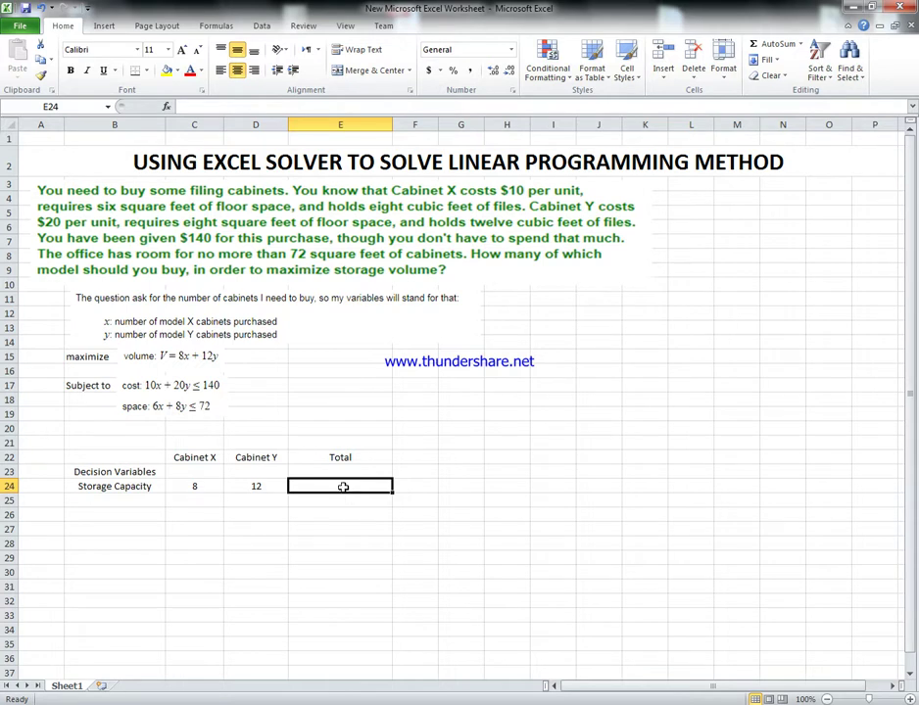
{"action": "type", "text": "="}
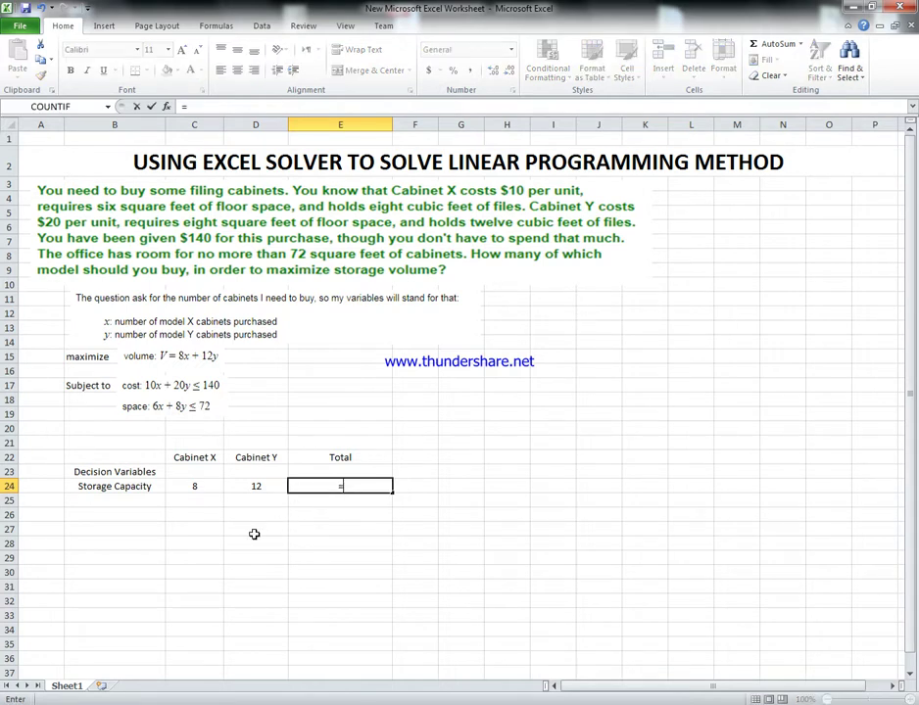
{"action": "left_click", "coordinate": [197, 473]}
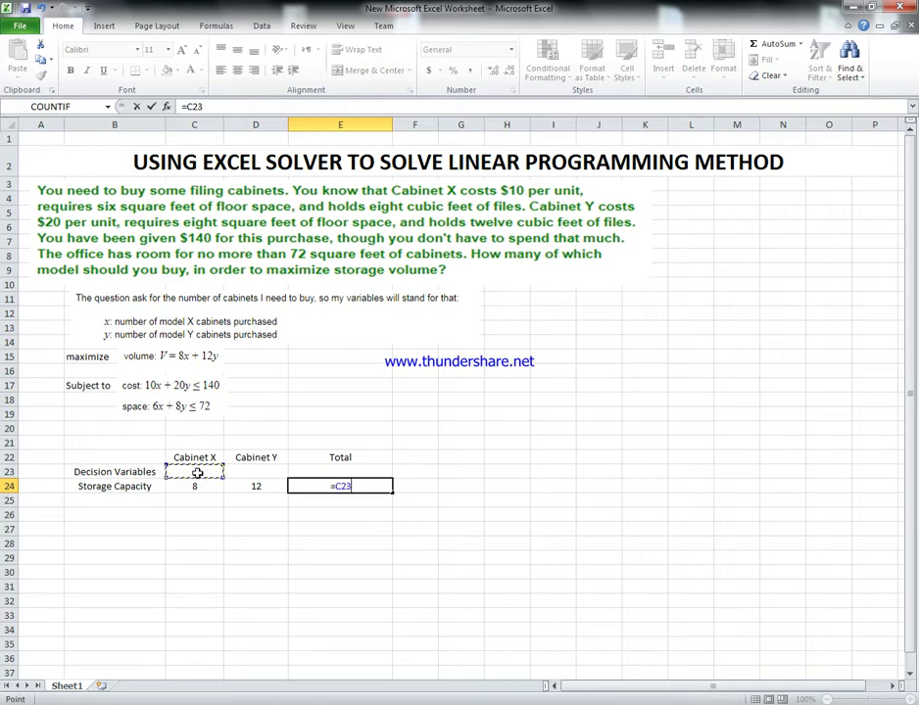
{"action": "type", "text": "*"}
{"action": "left_click", "coordinate": [196, 486]}
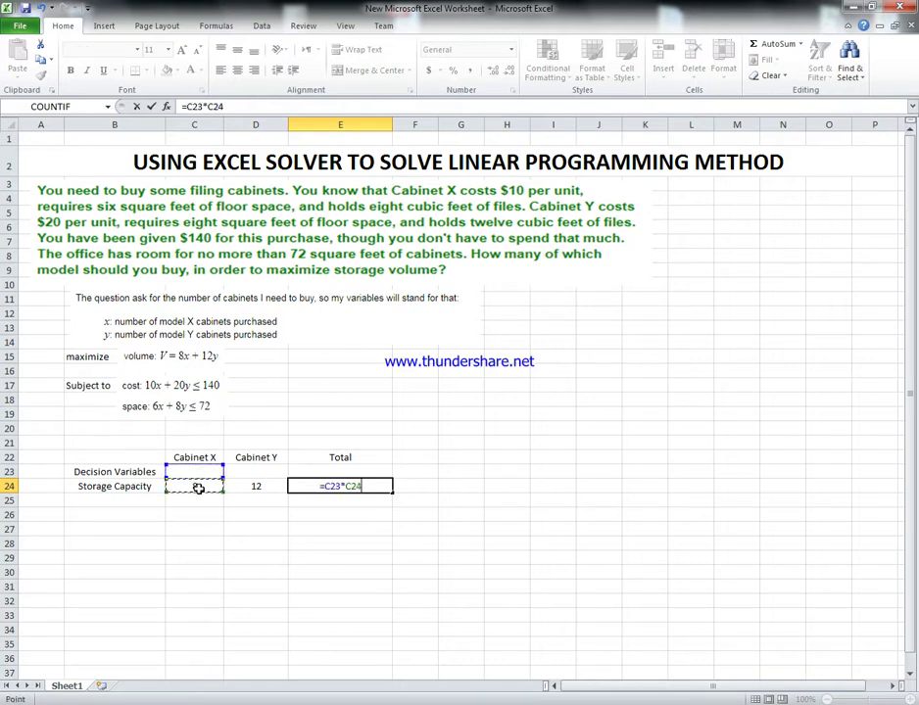
{"action": "type", "text": "+"}
{"action": "left_click", "coordinate": [257, 473]}
{"action": "type", "text": "*"}
{"action": "left_click", "coordinate": [261, 486]}
{"action": "key", "text": "Return"}
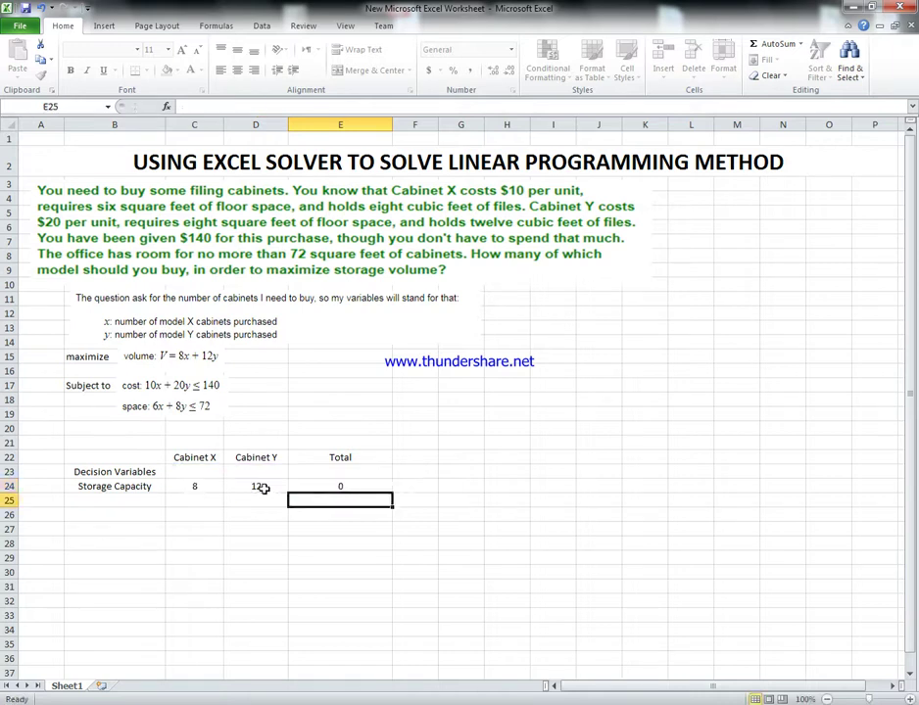
Step: Test the total storage formula by entering 1 in C23 and D23 and changing C23 to 2
{"action": "left_click", "coordinate": [259, 568]}
{"action": "left_click", "coordinate": [196, 472]}
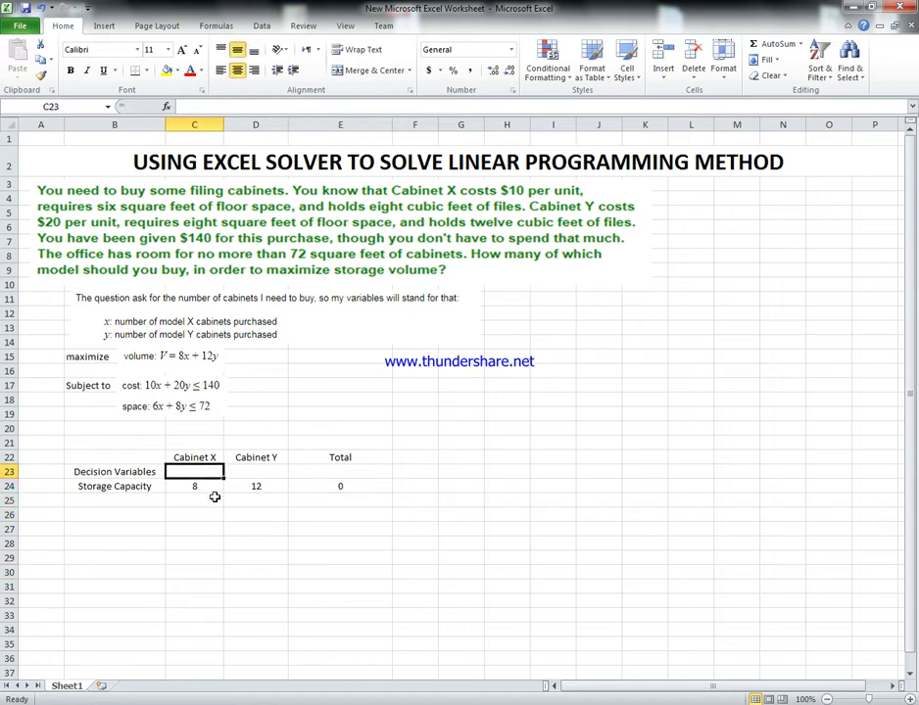
{"action": "type", "text": "1"}
{"action": "key", "text": "Tab"}
{"action": "type", "text": "1"}
{"action": "left_click", "coordinate": [256, 529]}
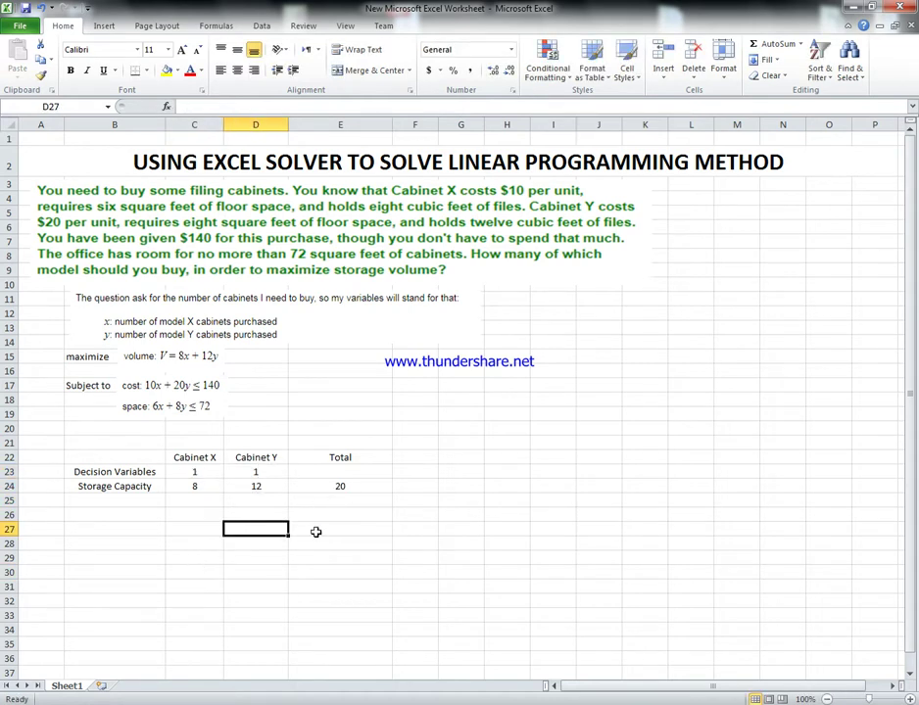
{"action": "left_click", "coordinate": [195, 472]}
{"action": "type", "text": "2"}
{"action": "left_click", "coordinate": [255, 524]}
Step: Clear the trial decision variable values from C23:D23
{"action": "left_click", "coordinate": [244, 472]}
{"action": "left_click", "coordinate": [213, 472], "text": "shift"}
{"action": "key", "text": "Delete"}
{"action": "left_click", "coordinate": [231, 529]}
Step: Label cell B27 as Cost
{"action": "left_click", "coordinate": [127, 530]}
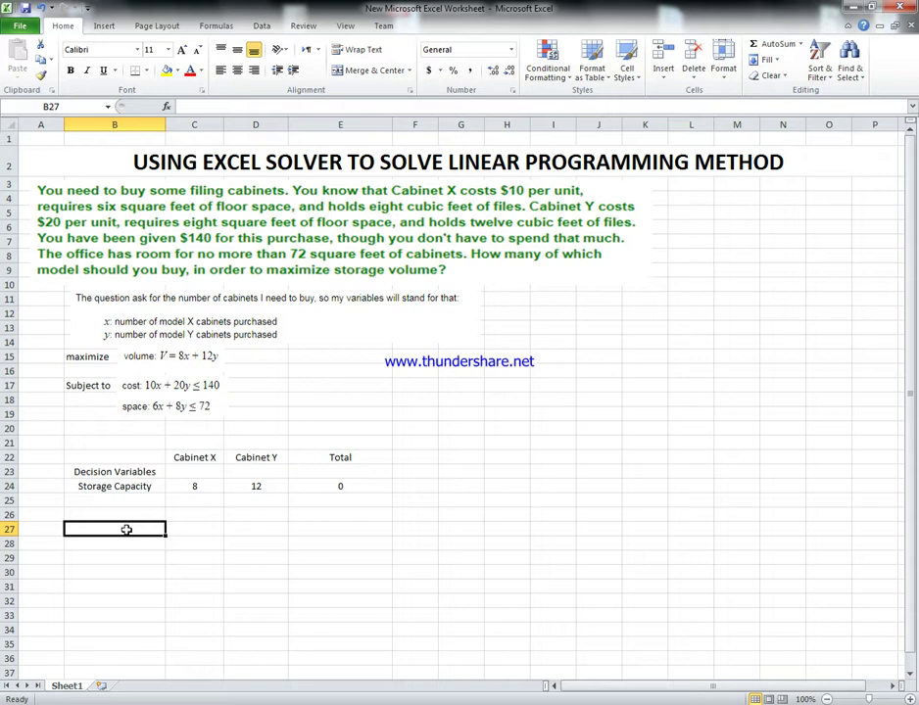
{"action": "type", "text": "C"}
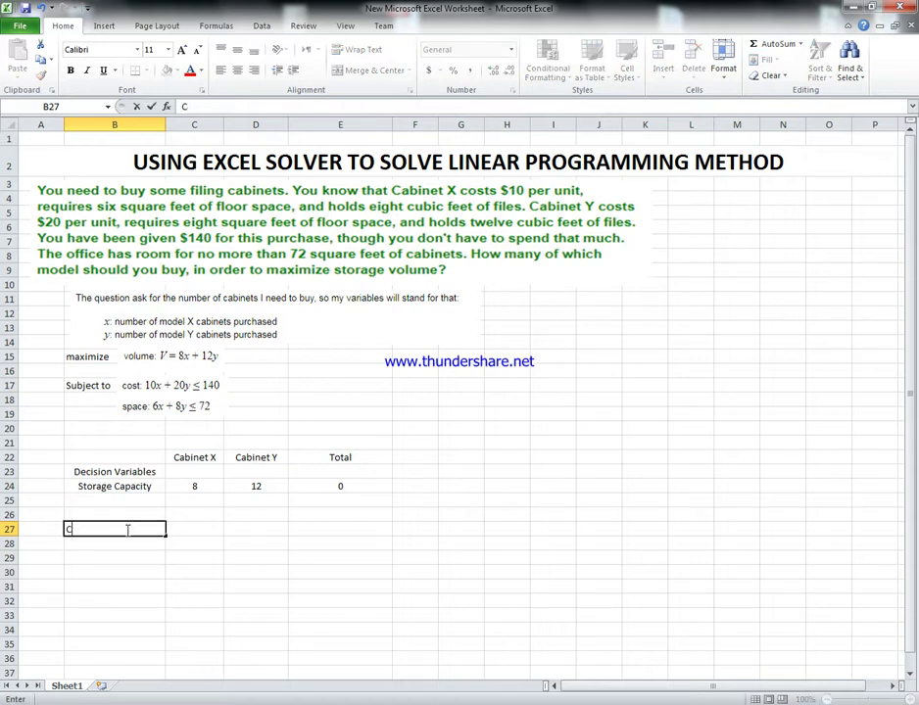
{"action": "type", "text": "ost"}
{"action": "key", "text": "Tab"}
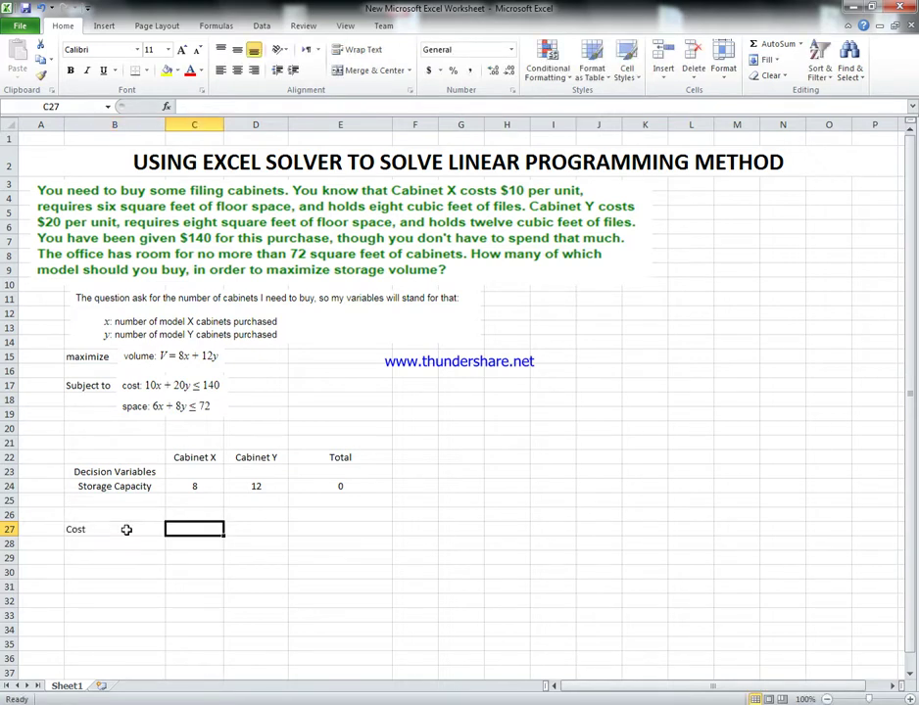
Step: Right-align the row labels in B23:B32
{"action": "left_click_drag", "start_coordinate": [94, 471], "coordinate": [114, 600]}
{"action": "left_click", "coordinate": [253, 70]}
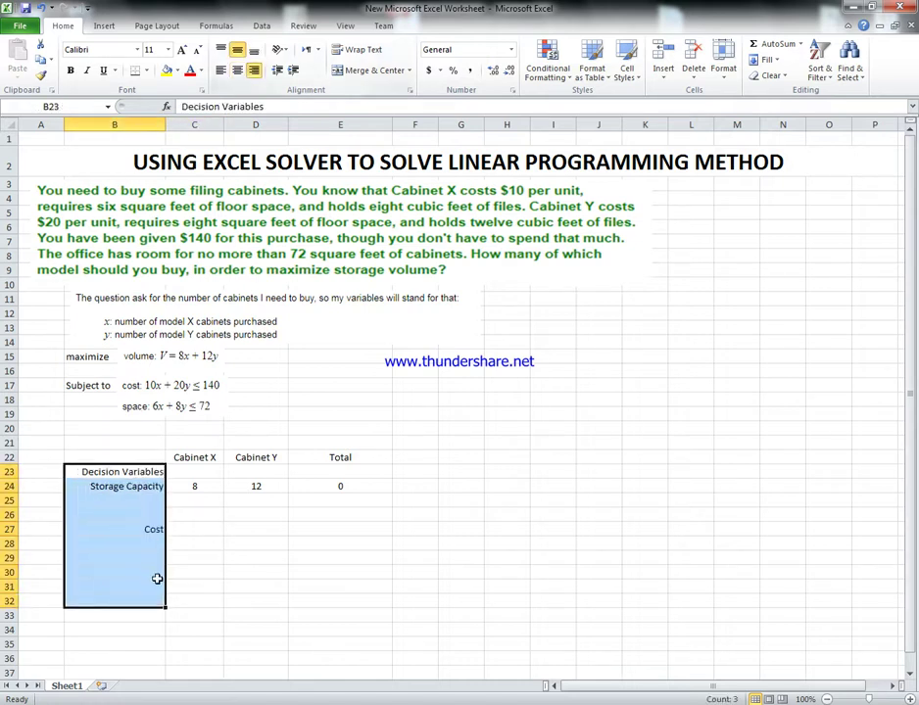
{"action": "left_click", "coordinate": [156, 574]}
Step: Label cell B28 as Space Requirements
{"action": "left_click", "coordinate": [137, 546]}
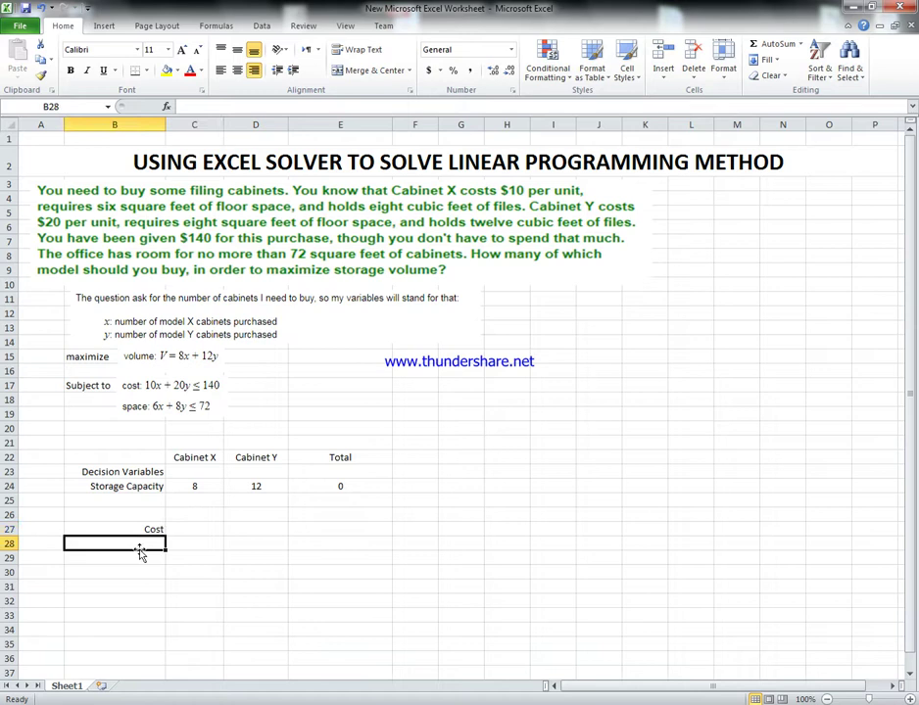
{"action": "type", "text": "Space REqui"}
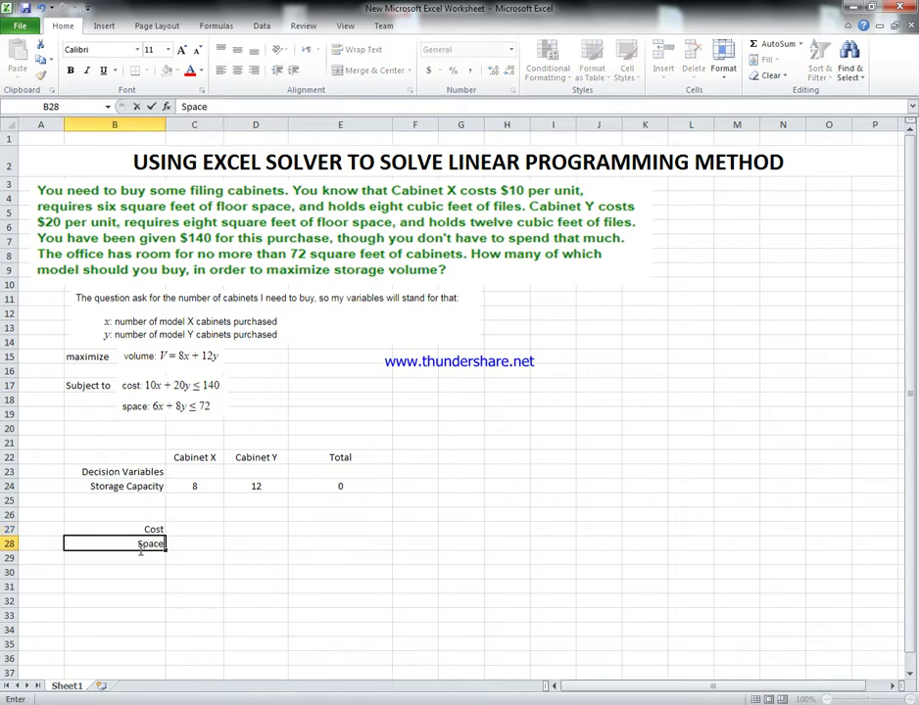
{"action": "key", "text": "BackSpace"}
{"action": "key", "text": "BackSpace"}
{"action": "key", "text": "BackSpace"}
{"action": "key", "text": "BackSpace"}
{"action": "type", "text": "equirements"}
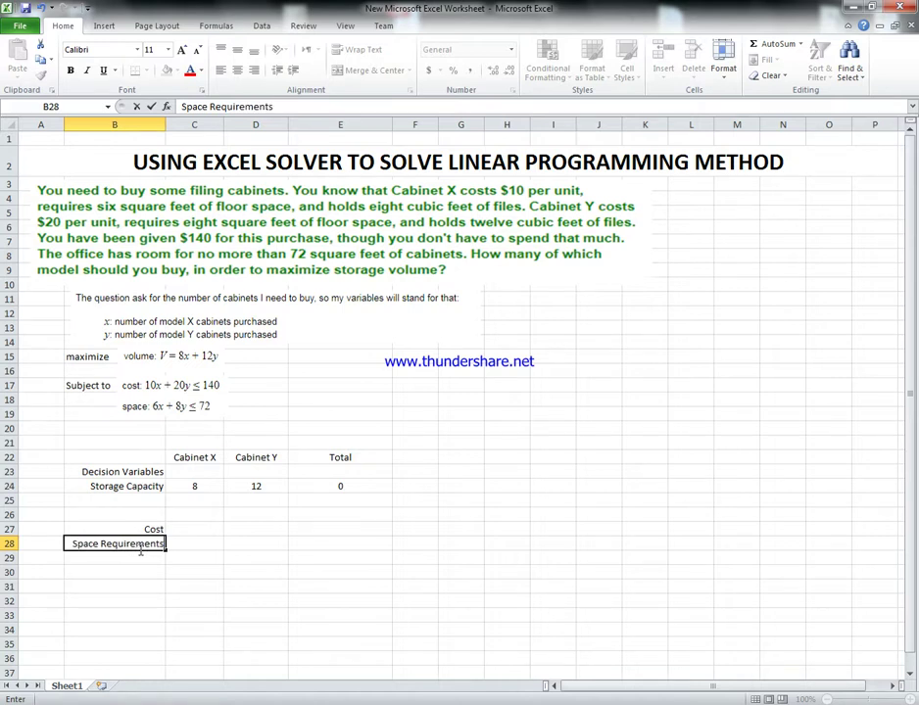
Step: Enter the Cabinet X cost of 10 in C27
{"action": "left_click", "coordinate": [194, 600]}
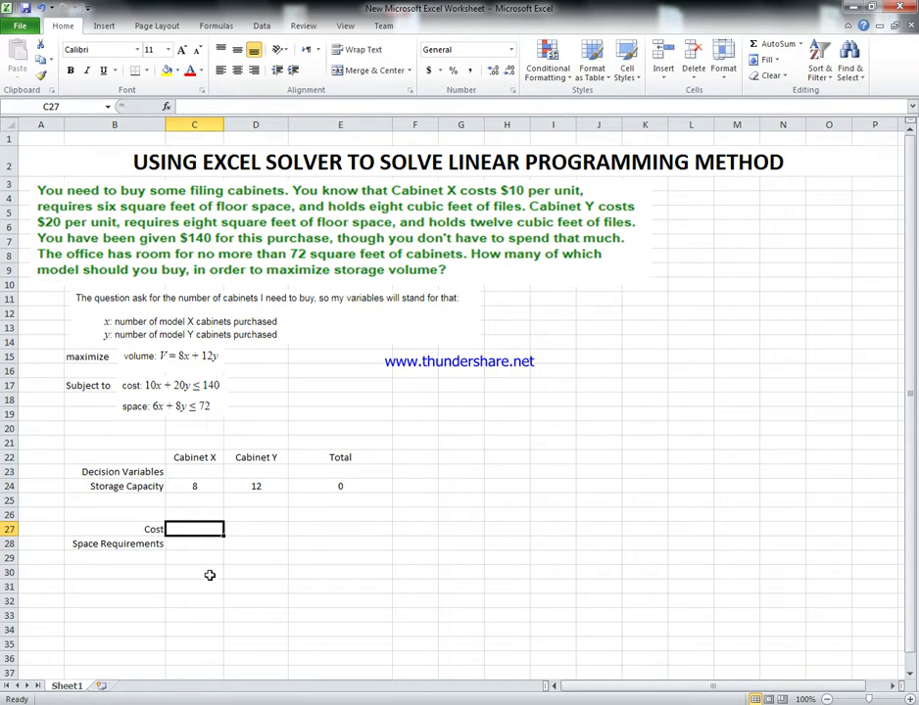
{"action": "type", "text": "10"}
{"action": "left_click", "coordinate": [208, 572]}
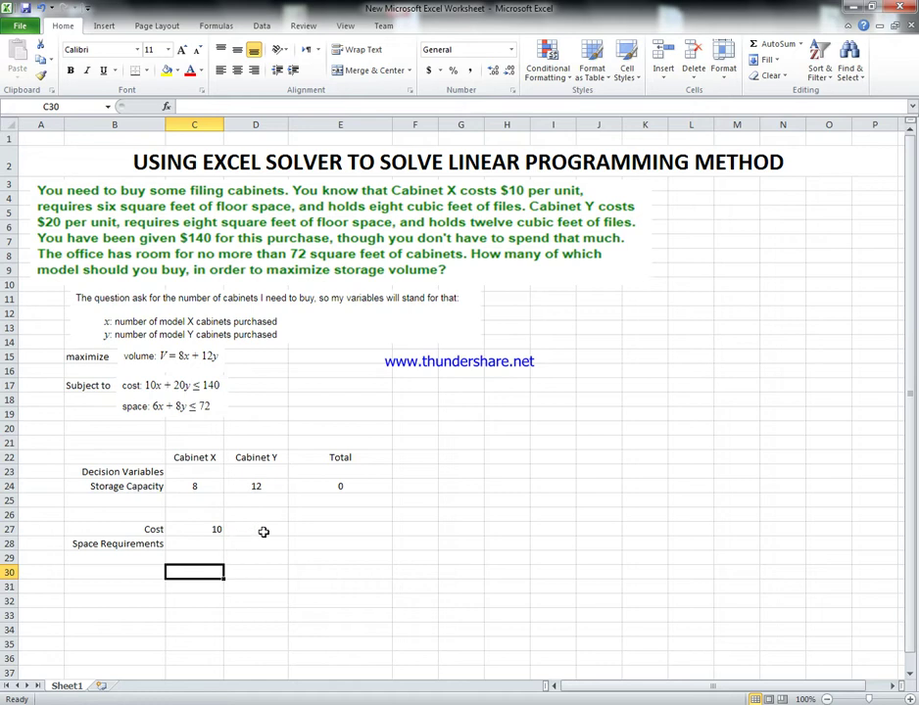
Step: Center the contents of C23:E29 horizontally and vertically
{"action": "left_click_drag", "start_coordinate": [205, 470], "coordinate": [356, 559]}
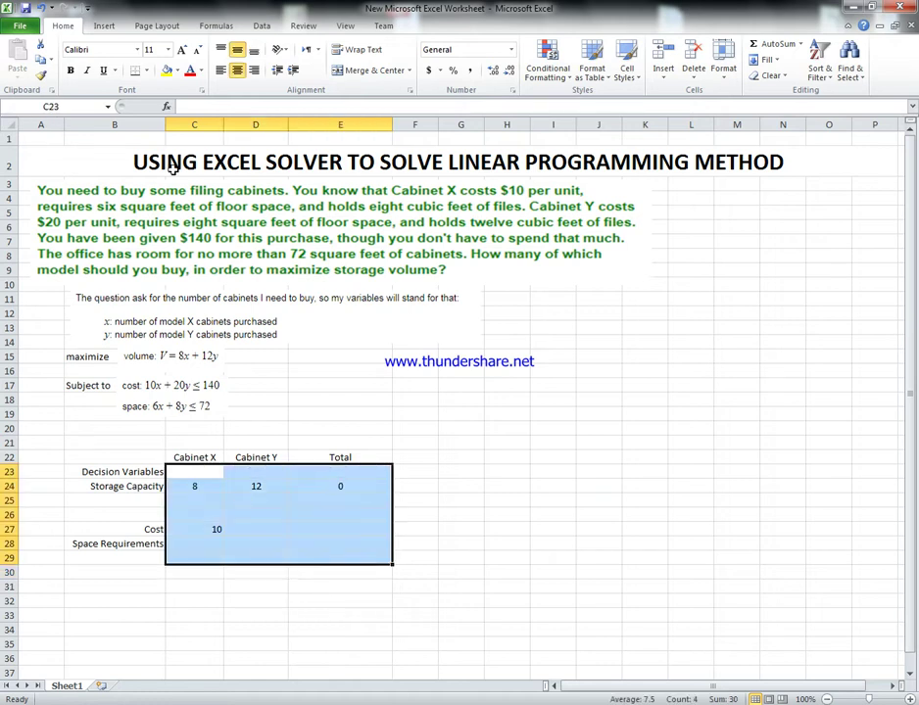
{"action": "left_click", "coordinate": [237, 49]}
{"action": "left_click", "coordinate": [237, 70]}
{"action": "left_click", "coordinate": [237, 69]}
{"action": "left_click", "coordinate": [195, 547]}
Step: Enter the Cabinet Y cost of 20 in D27
{"action": "left_click", "coordinate": [251, 530]}
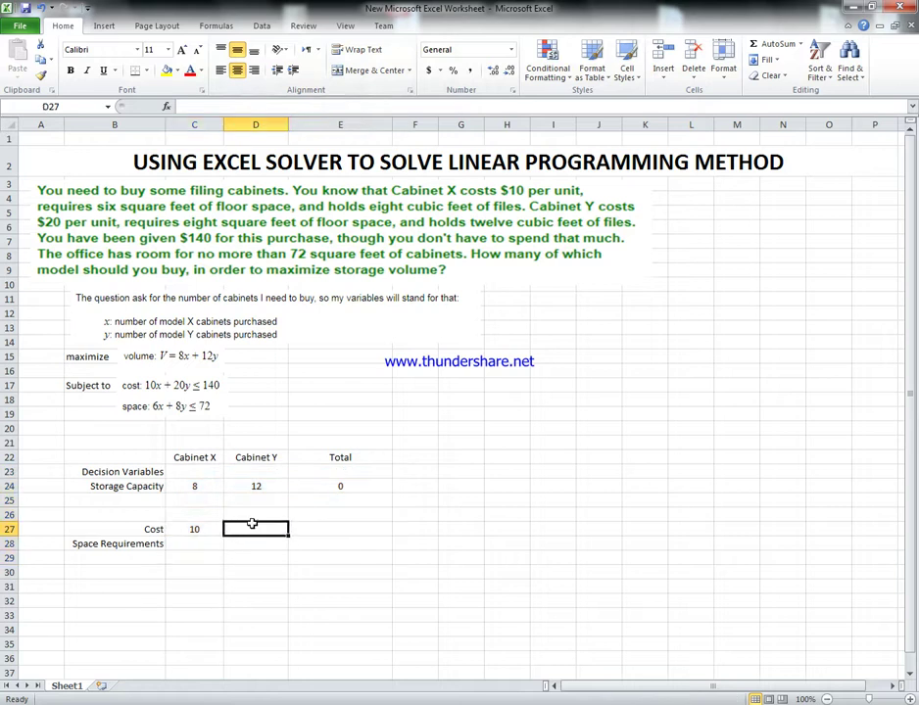
{"action": "type", "text": "20"}
{"action": "left_click", "coordinate": [193, 572]}
Step: Enter space requirements of 6 for Cabinet X in C28 and 8 for Cabinet Y in D28
{"action": "left_click", "coordinate": [215, 545]}
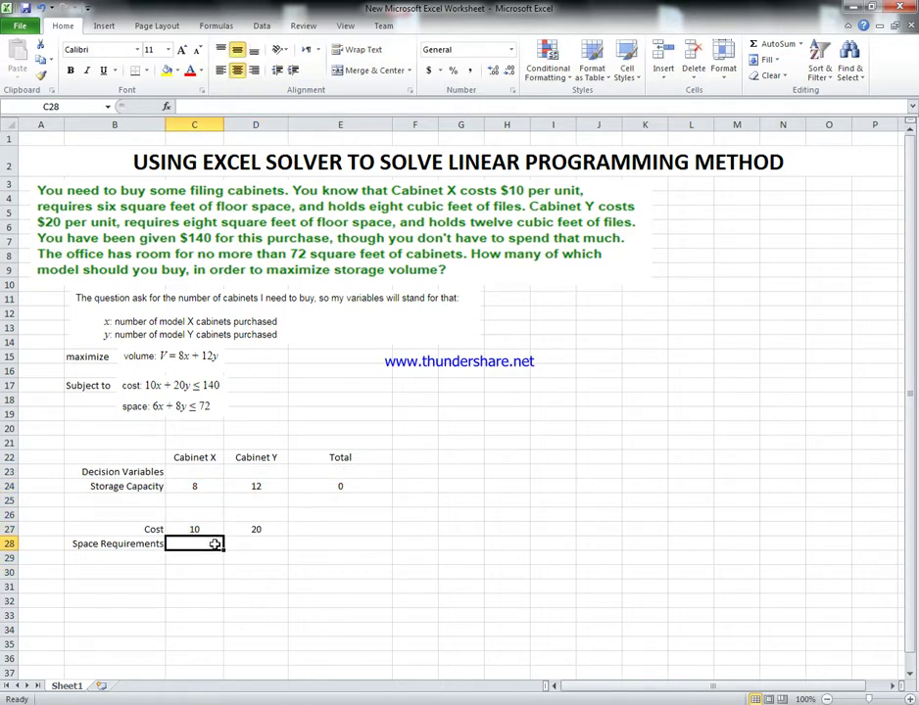
{"action": "type", "text": "6"}
{"action": "left_click", "coordinate": [256, 576]}
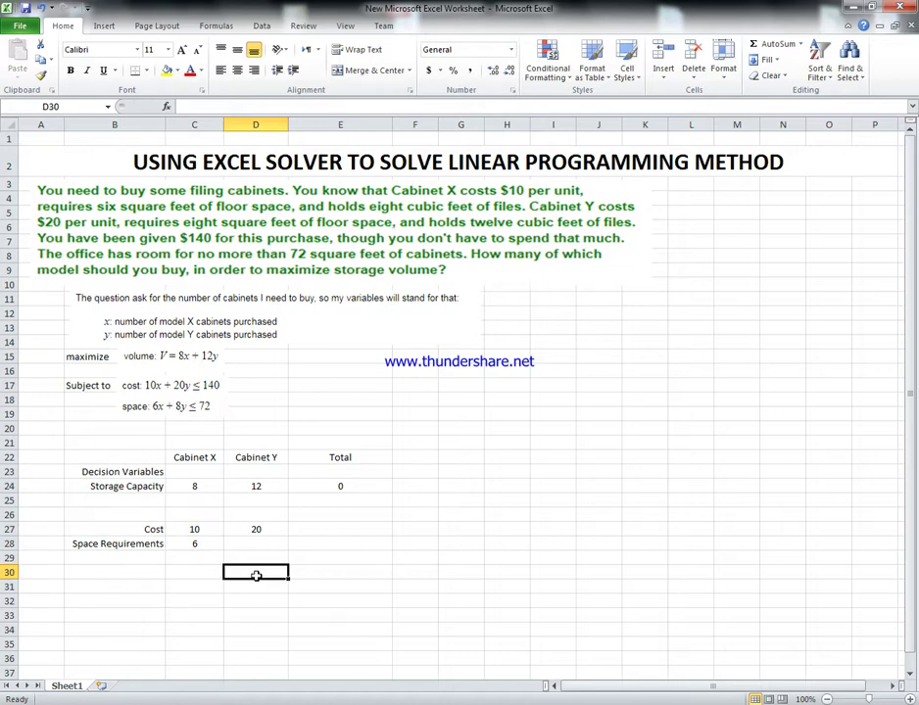
{"action": "left_click", "coordinate": [245, 547]}
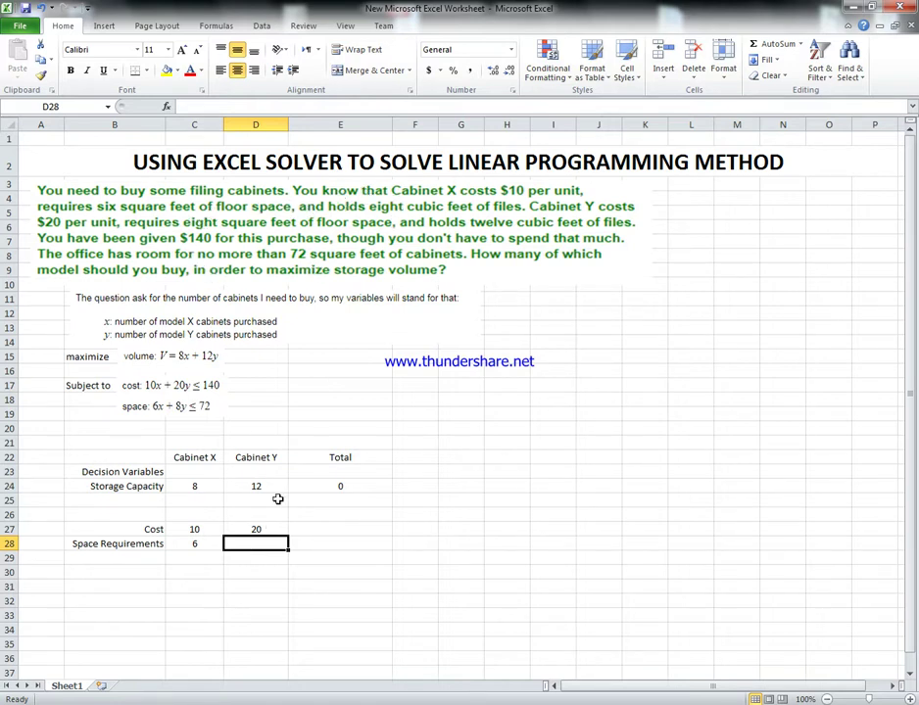
{"action": "type", "text": "8"}
{"action": "left_click", "coordinate": [263, 608]}
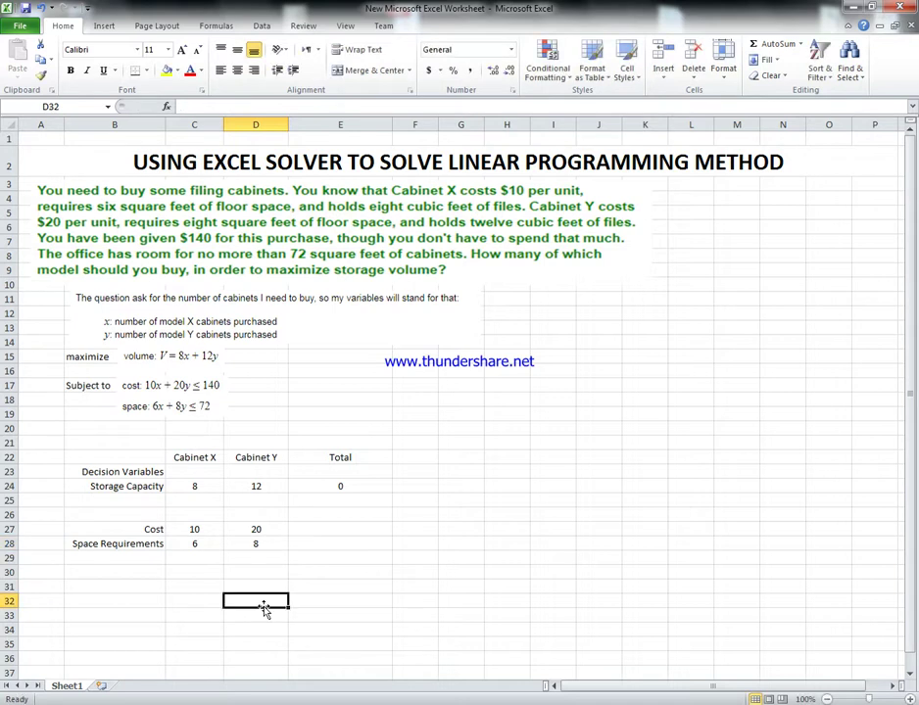
Step: Enter the total cost formula =C27*C23+D27*D23 in E27
{"action": "left_click", "coordinate": [327, 531]}
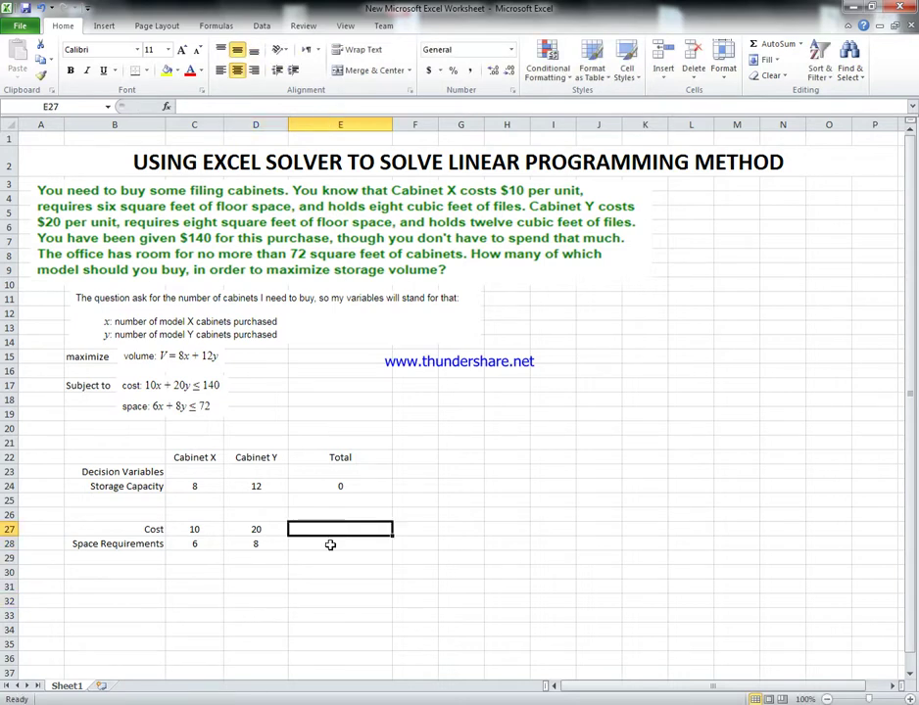
{"action": "type", "text": "="}
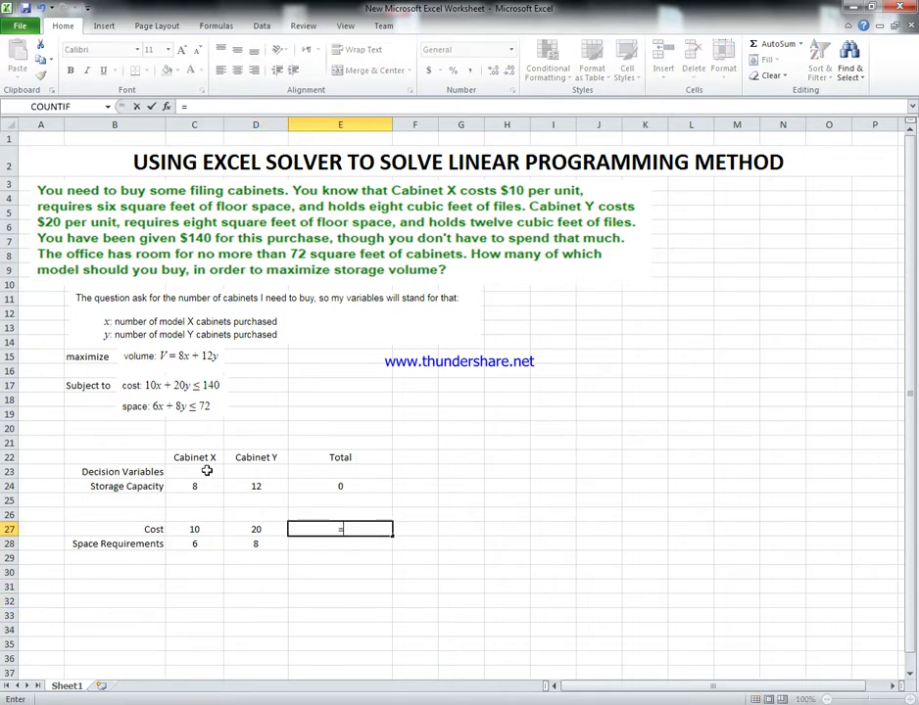
{"action": "left_click", "coordinate": [199, 529]}
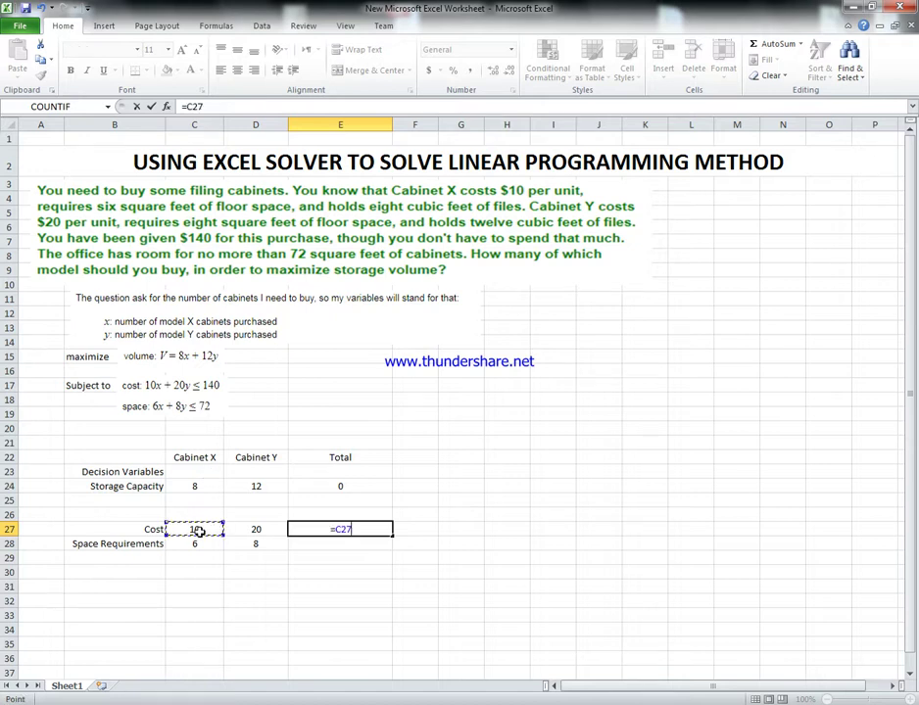
{"action": "type", "text": "*"}
{"action": "left_click", "coordinate": [199, 471]}
{"action": "type", "text": "+"}
{"action": "left_click", "coordinate": [256, 529]}
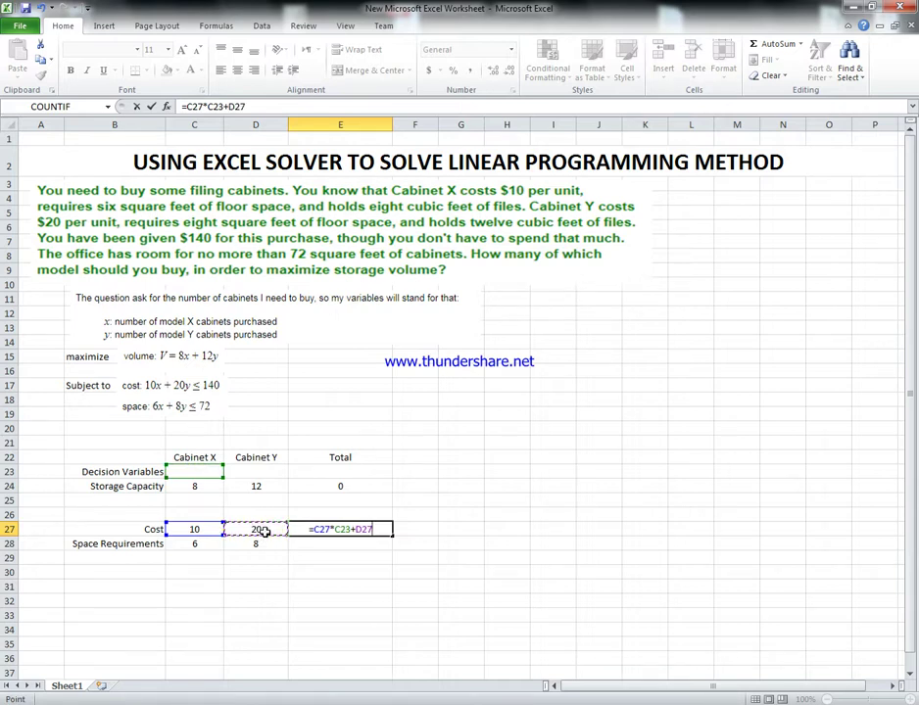
{"action": "type", "text": "*"}
{"action": "left_click", "coordinate": [265, 472]}
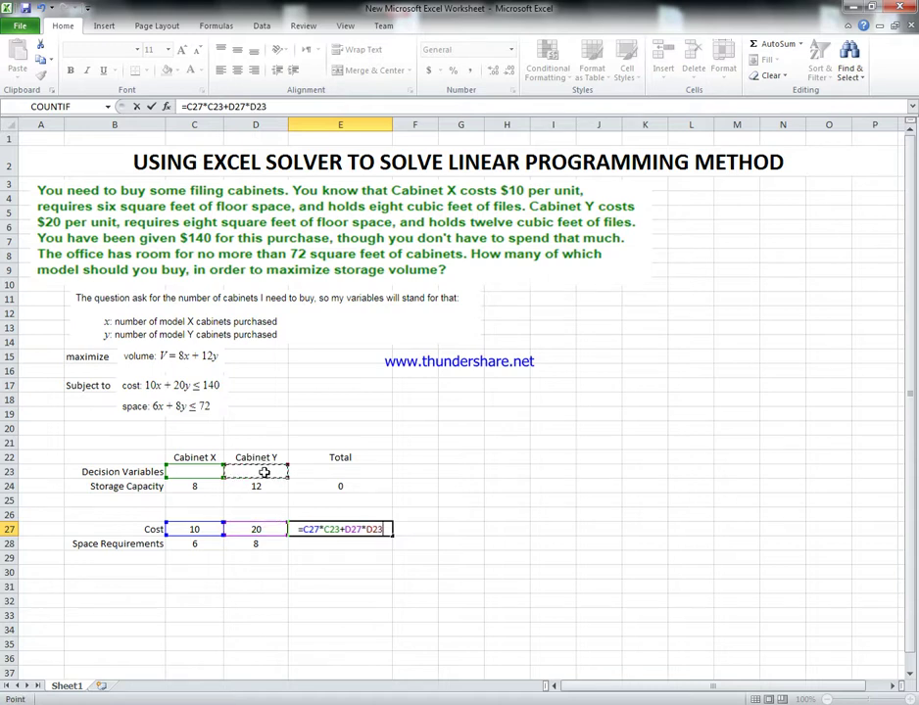
{"action": "key", "text": "Return"}
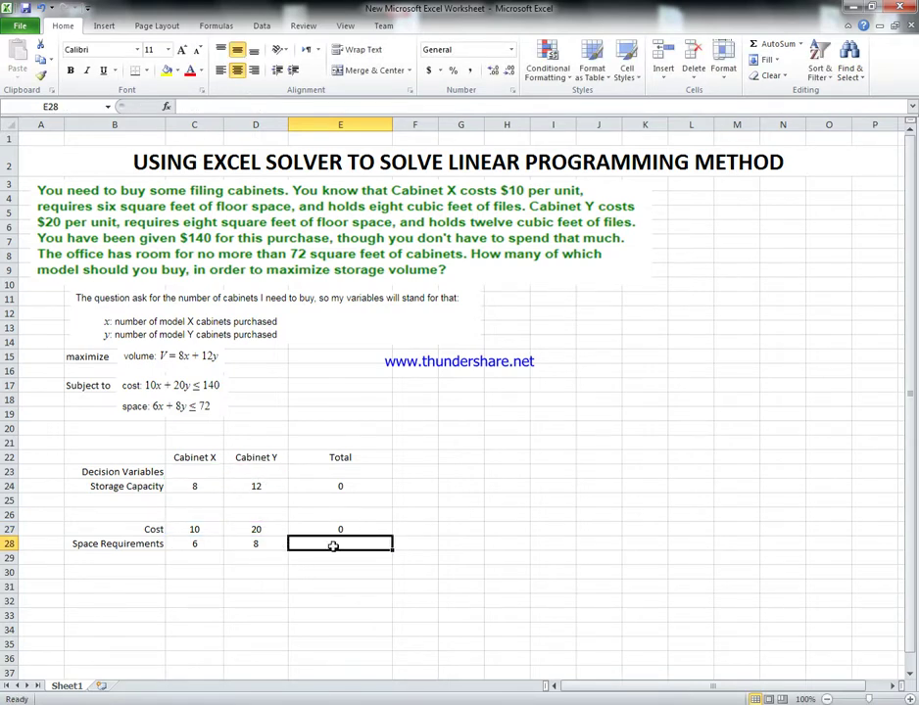
Step: Enter the total space formula =C23*C28+D23*D28 in E28
{"action": "type", "text": "="}
{"action": "left_click", "coordinate": [190, 474]}
{"action": "type", "text": "*"}
{"action": "left_click", "coordinate": [198, 545]}
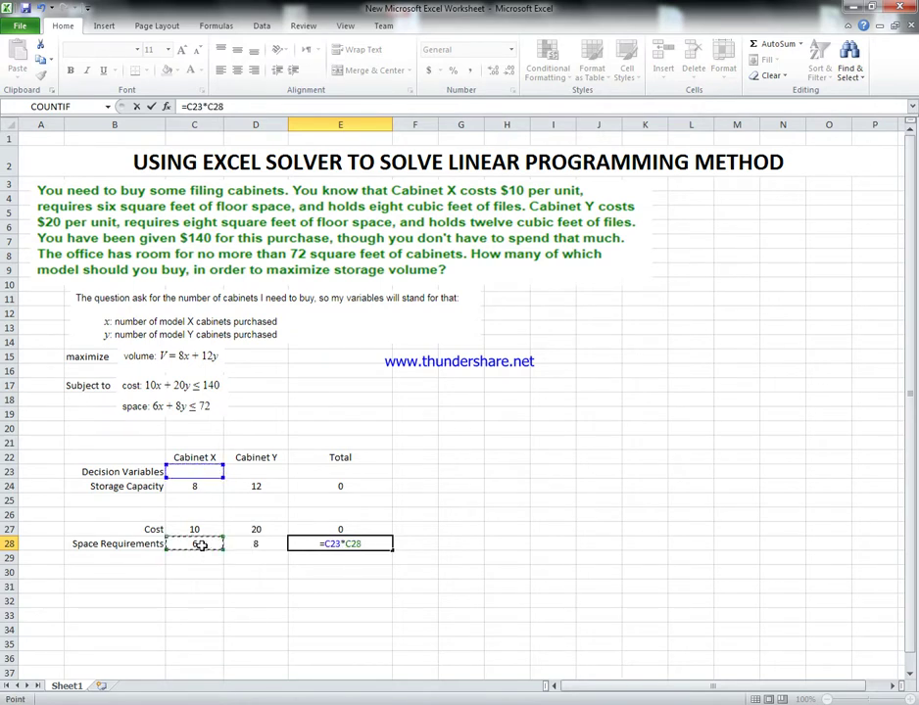
{"action": "type", "text": "="}
{"action": "key", "text": "BackSpace"}
{"action": "type", "text": "+"}
{"action": "left_click", "coordinate": [259, 472]}
{"action": "type", "text": "*"}
{"action": "left_click", "coordinate": [254, 547]}
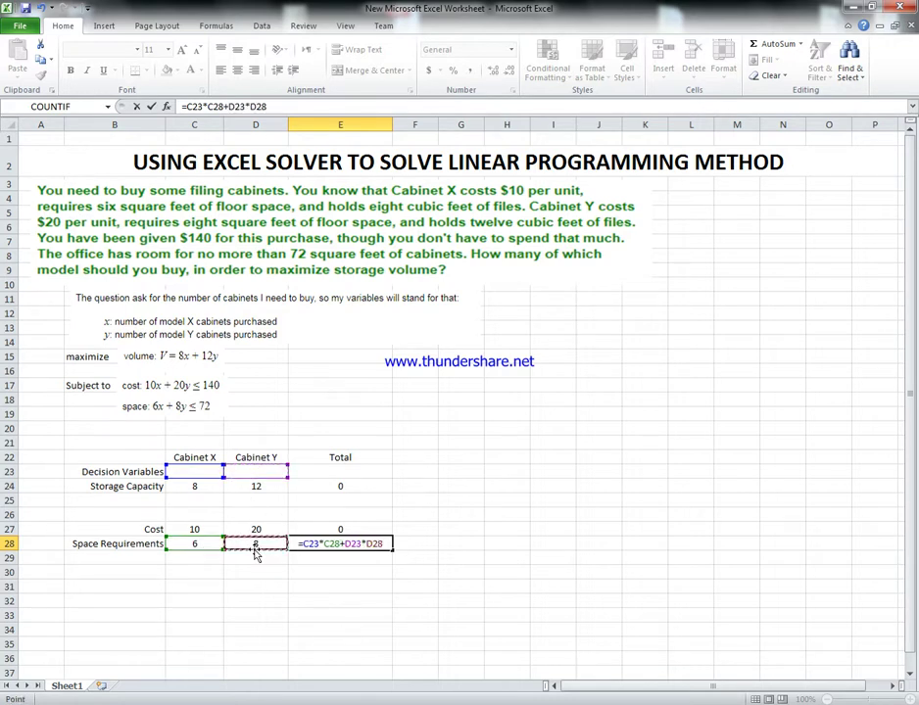
{"action": "key", "text": "Return"}
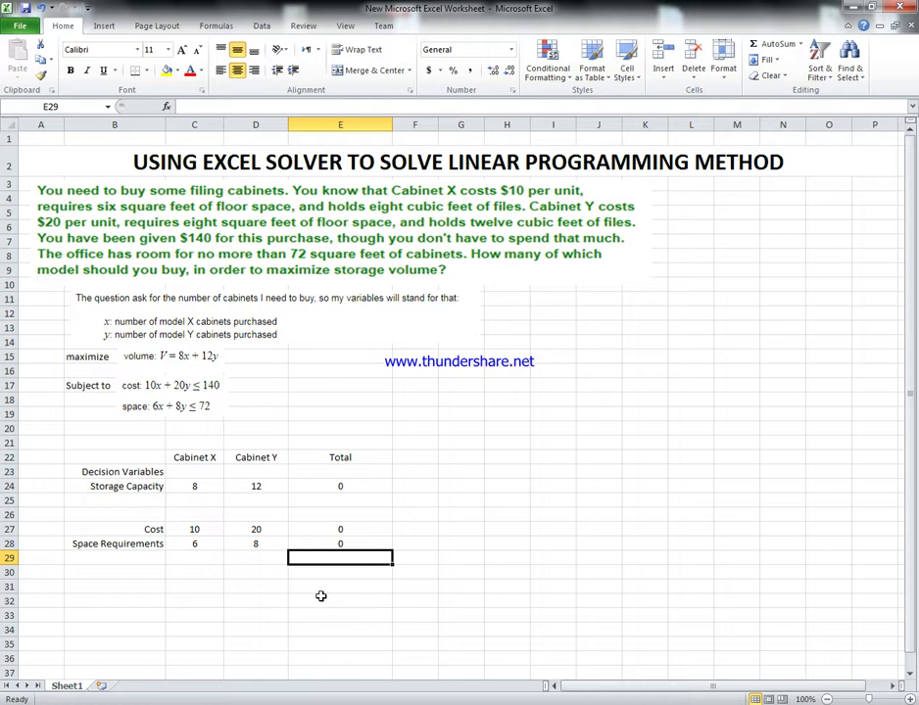
Step: Set both decision variables, C23 and D23, to 1 to check the total formulas
{"action": "left_click", "coordinate": [215, 473]}
{"action": "type", "text": "1"}
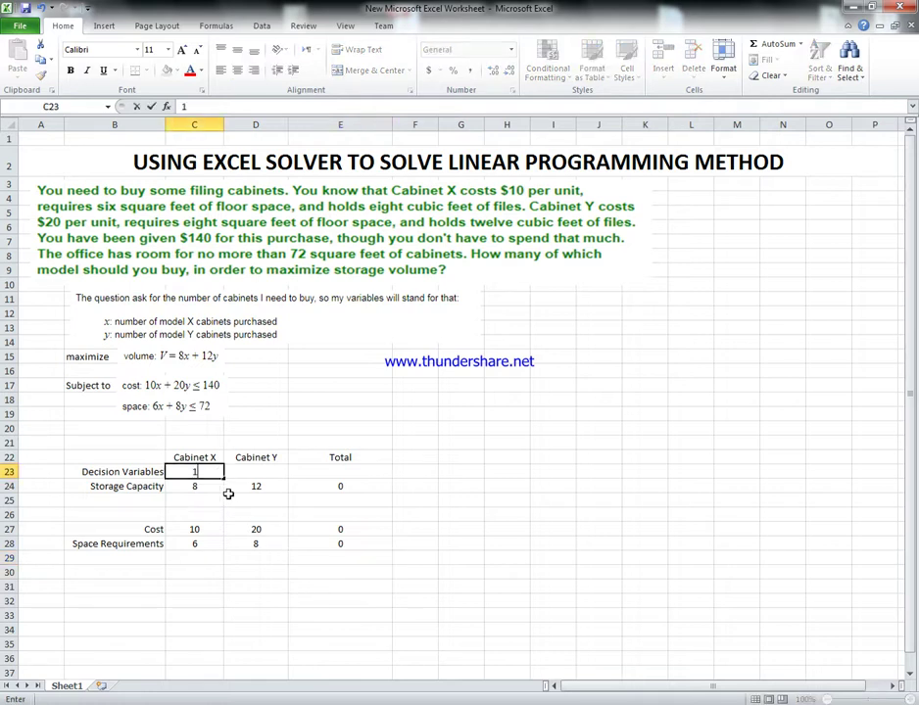
{"action": "key", "text": "Tab"}
{"action": "type", "text": "1"}
{"action": "left_click", "coordinate": [256, 597]}
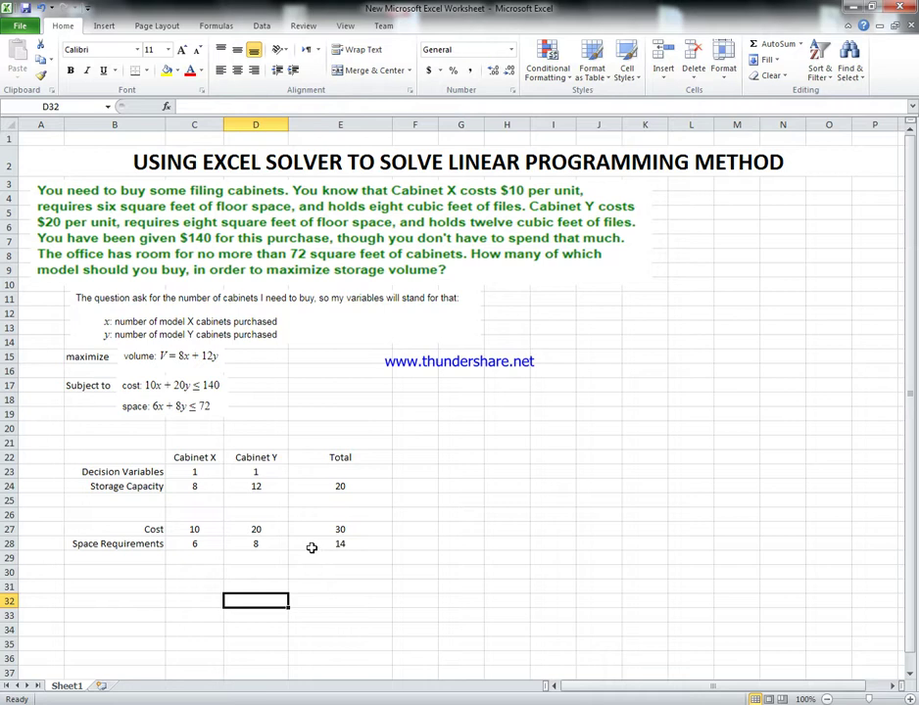
Step: Widen column F and enter the header Max Capacities in F22
{"action": "left_click", "coordinate": [418, 458]}
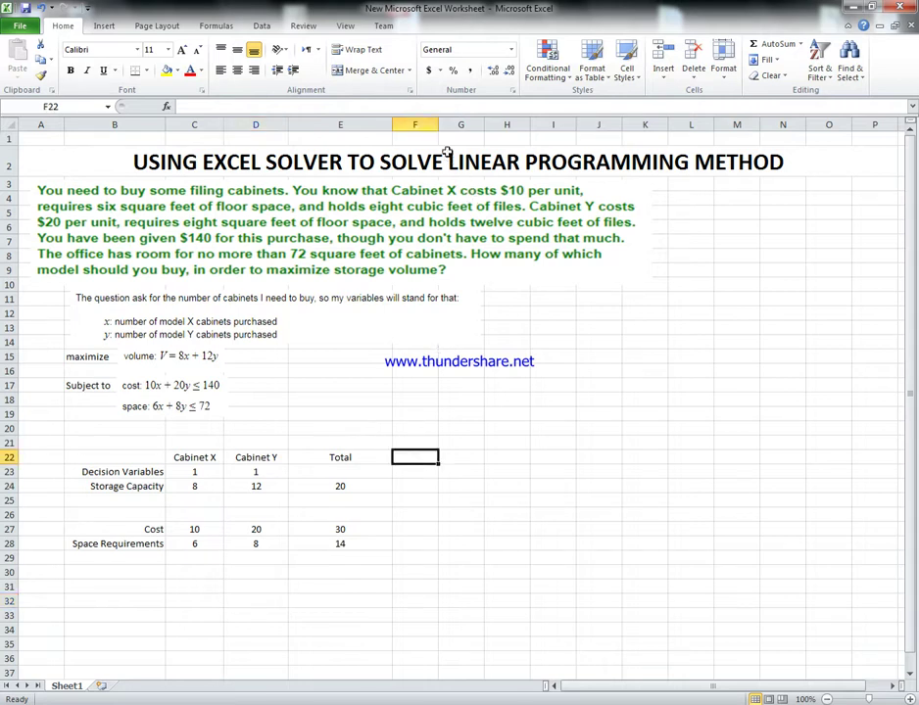
{"action": "left_click_drag", "start_coordinate": [438, 124], "coordinate": [469, 125]}
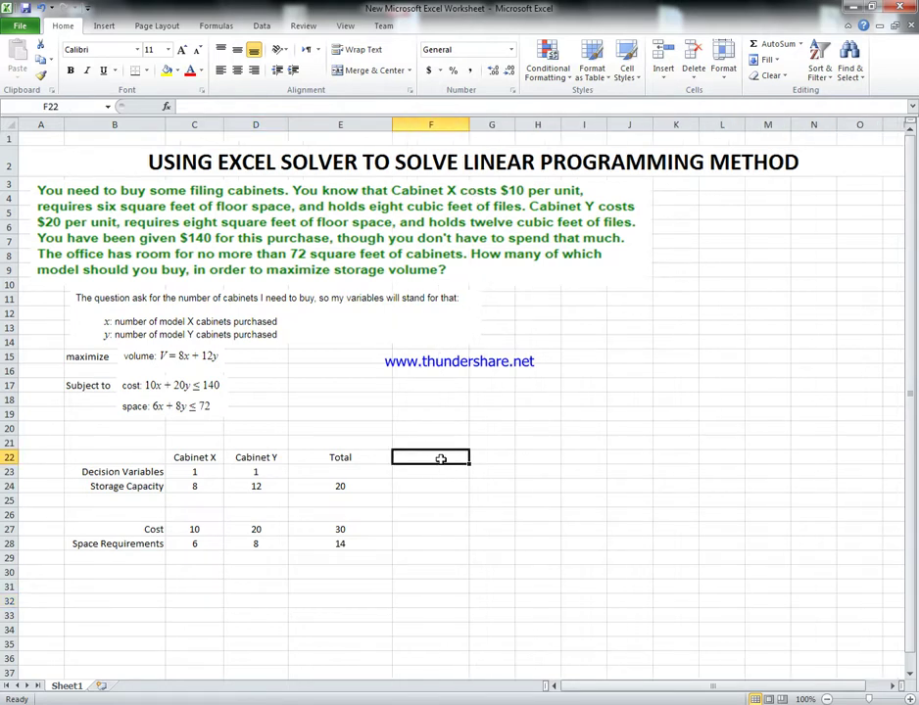
{"action": "type", "text": "Max Capacities"}
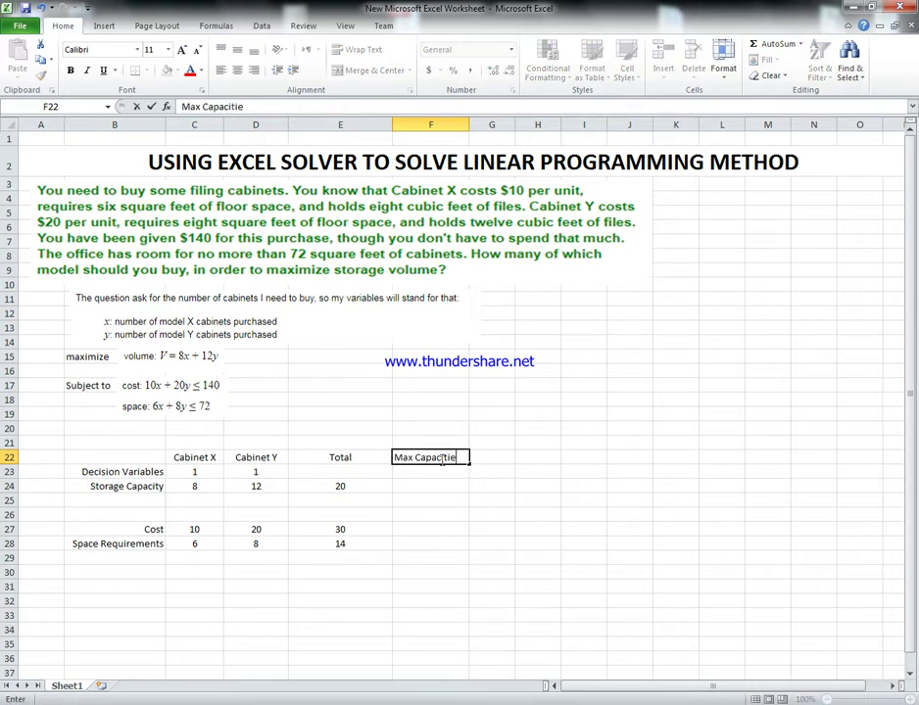
{"action": "left_click", "coordinate": [416, 528]}
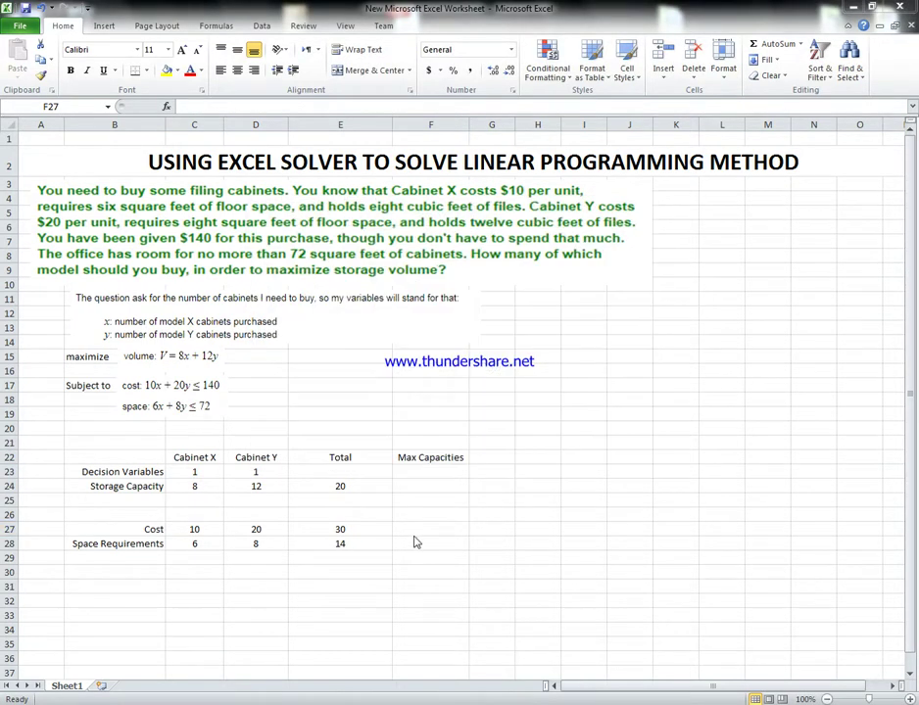
Step: Enter the maximum cost of 140 in F27 and the maximum space of 72 in F28
{"action": "left_click", "coordinate": [414, 529]}
{"action": "type", "text": "1"}
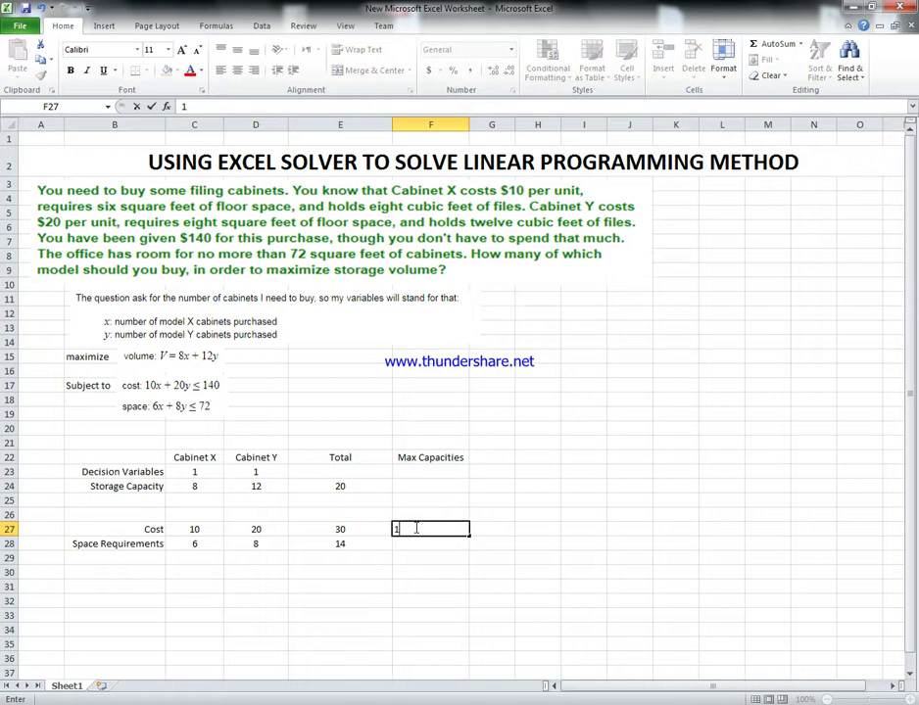
{"action": "type", "text": "40"}
{"action": "key", "text": "Return"}
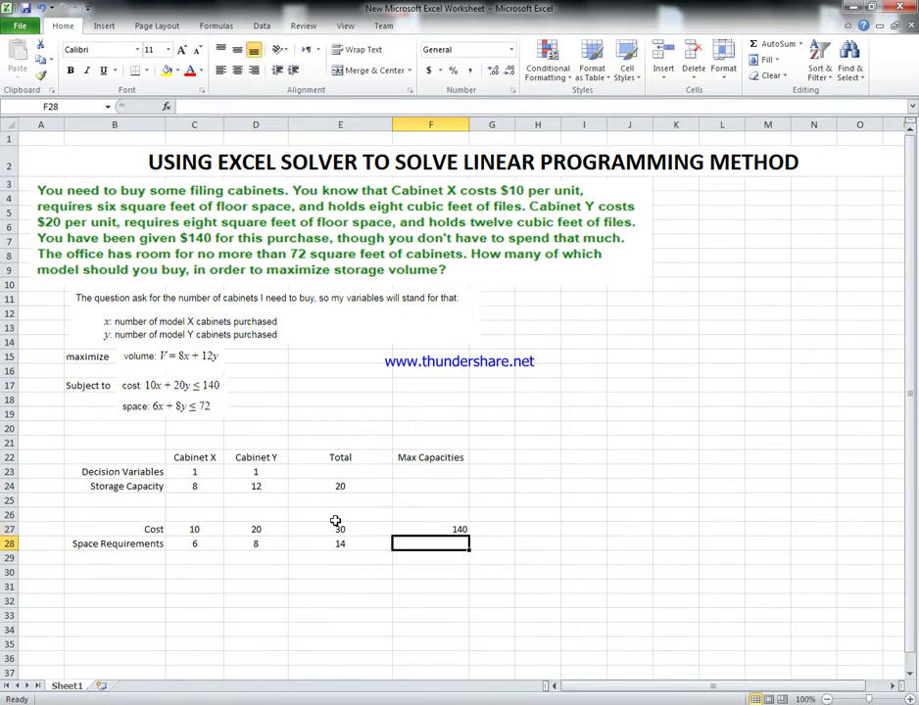
{"action": "type", "text": "72"}
{"action": "key", "text": "Return"}
Step: Left-align the Max Capacities header and its values in F22:F28
{"action": "left_click_drag", "start_coordinate": [440, 547], "coordinate": [438, 459]}
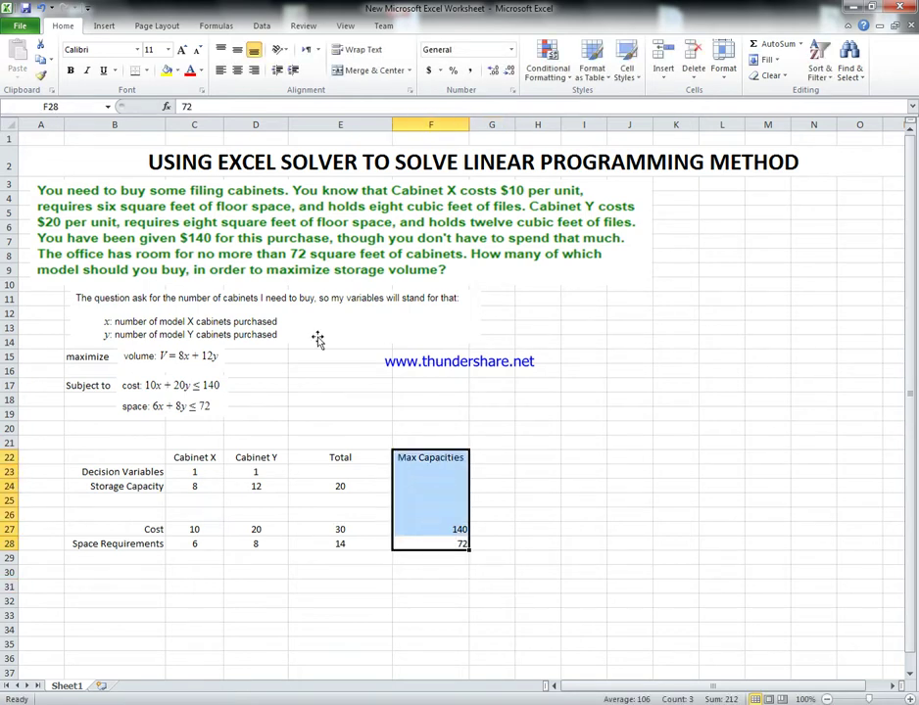
{"action": "left_click", "coordinate": [220, 70]}
{"action": "left_click", "coordinate": [629, 514]}
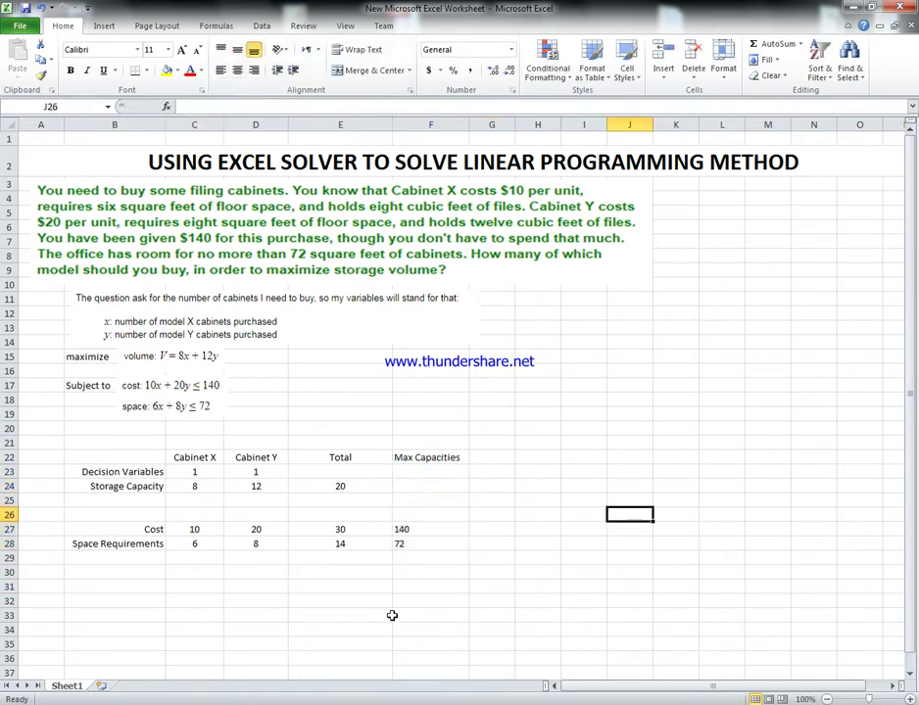
Step: Clear the test values from the decision variable cells C23 and D23
{"action": "left_click_drag", "start_coordinate": [257, 471], "coordinate": [200, 472]}
{"action": "key", "text": "Delete"}
{"action": "left_click", "coordinate": [236, 599]}
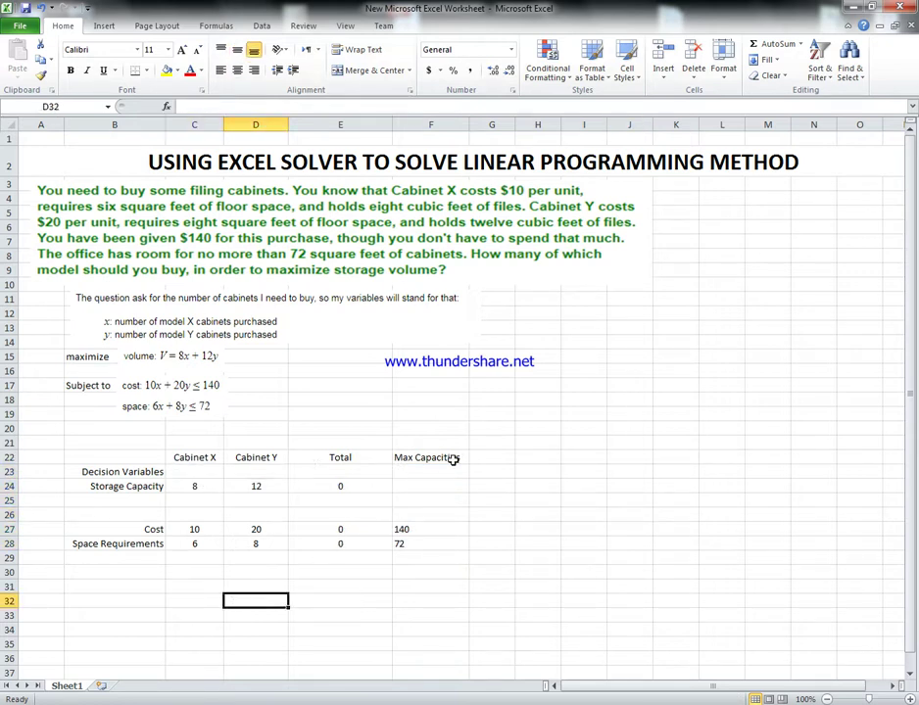
Step: Make the column headers in row 22 and the row labels in B23:B28 bold
{"action": "left_click_drag", "start_coordinate": [450, 459], "coordinate": [108, 458]}
{"action": "left_click", "coordinate": [69, 70]}
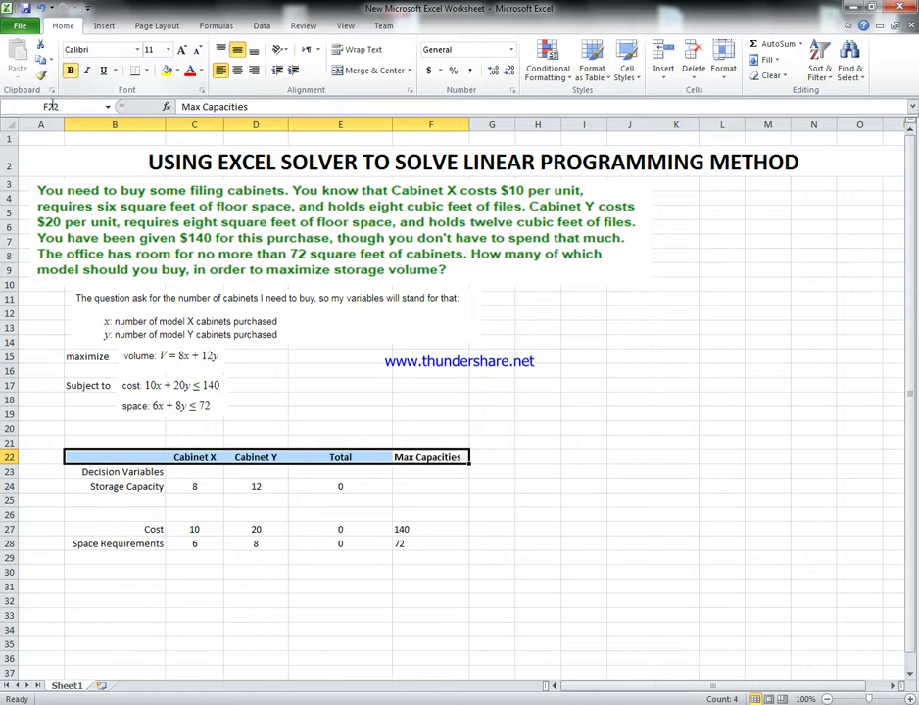
{"action": "left_click", "coordinate": [144, 617]}
{"action": "left_click_drag", "start_coordinate": [156, 471], "coordinate": [144, 544]}
{"action": "left_click", "coordinate": [69, 70]}
{"action": "left_click", "coordinate": [609, 460]}
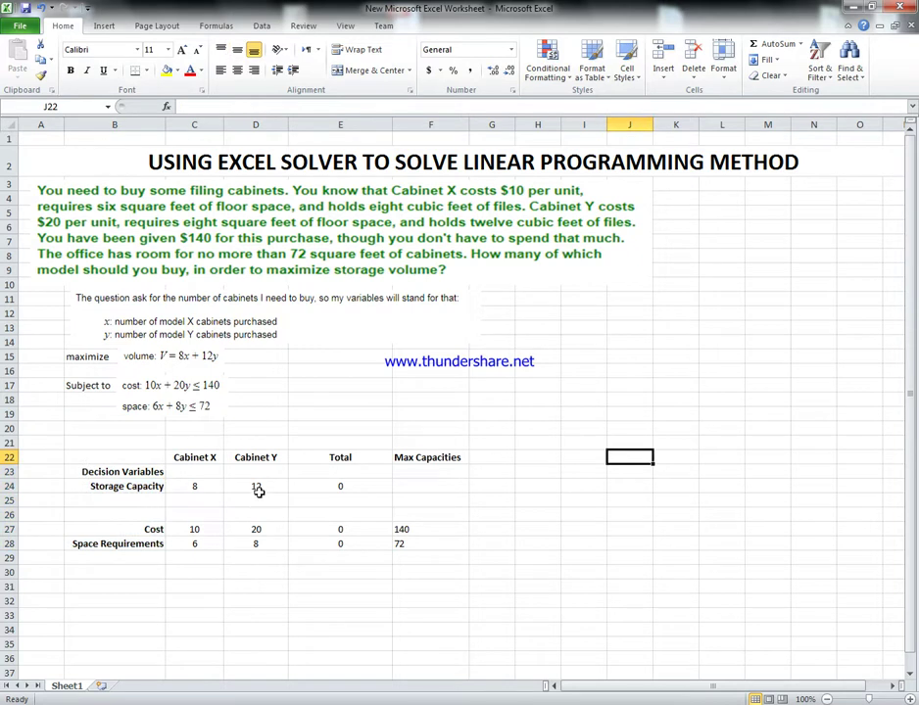
Step: Add a medium solid bottom border beneath the column headers in C22:F22
{"action": "left_click_drag", "start_coordinate": [455, 456], "coordinate": [178, 457]}
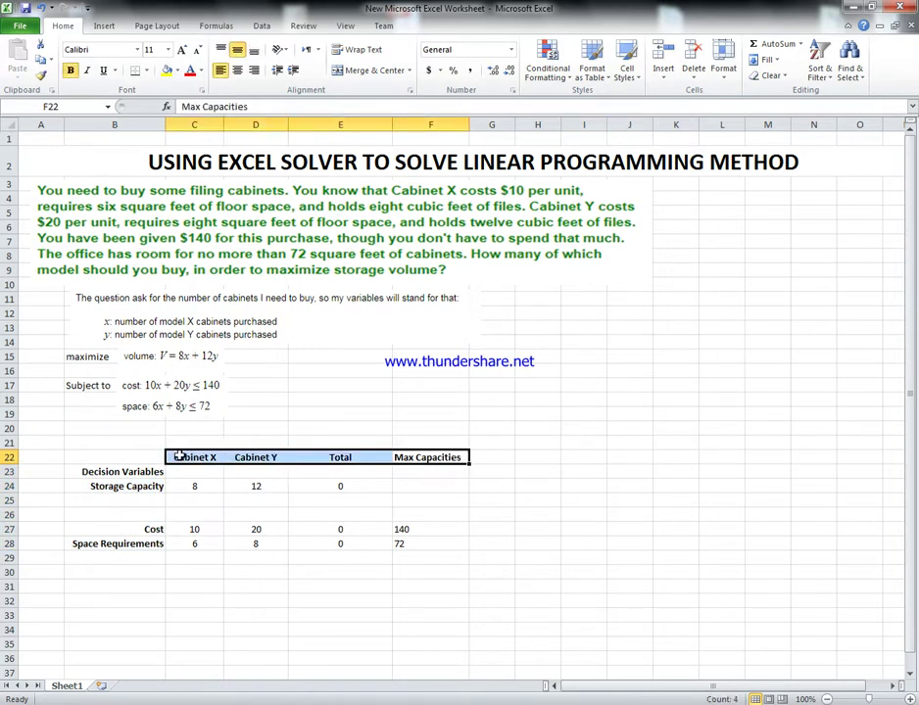
{"action": "right_click", "coordinate": [179, 456]}
{"action": "left_click", "coordinate": [221, 398]}
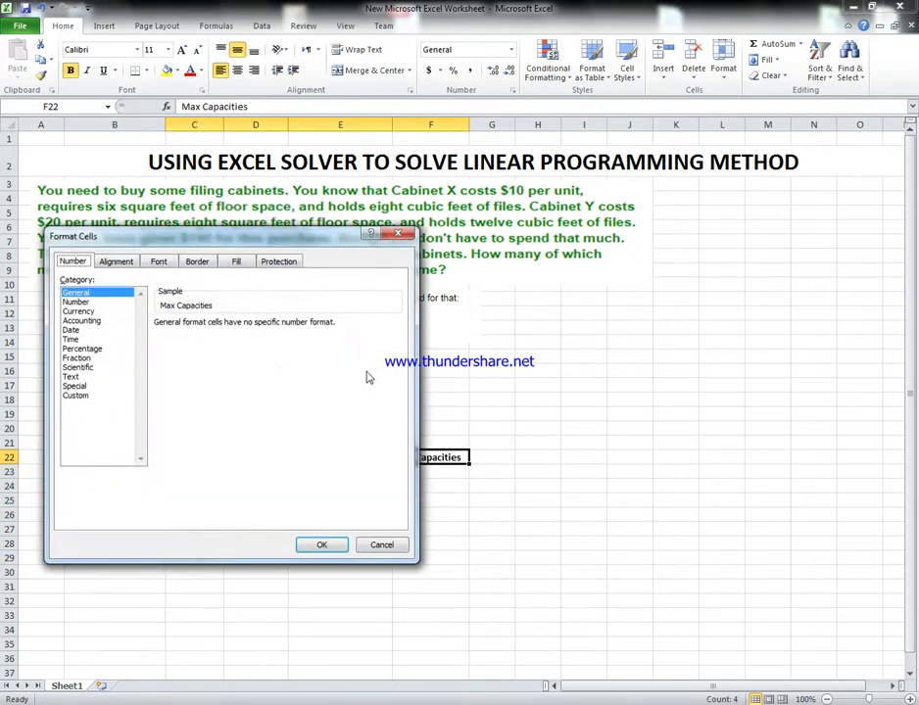
{"action": "left_click", "coordinate": [214, 262]}
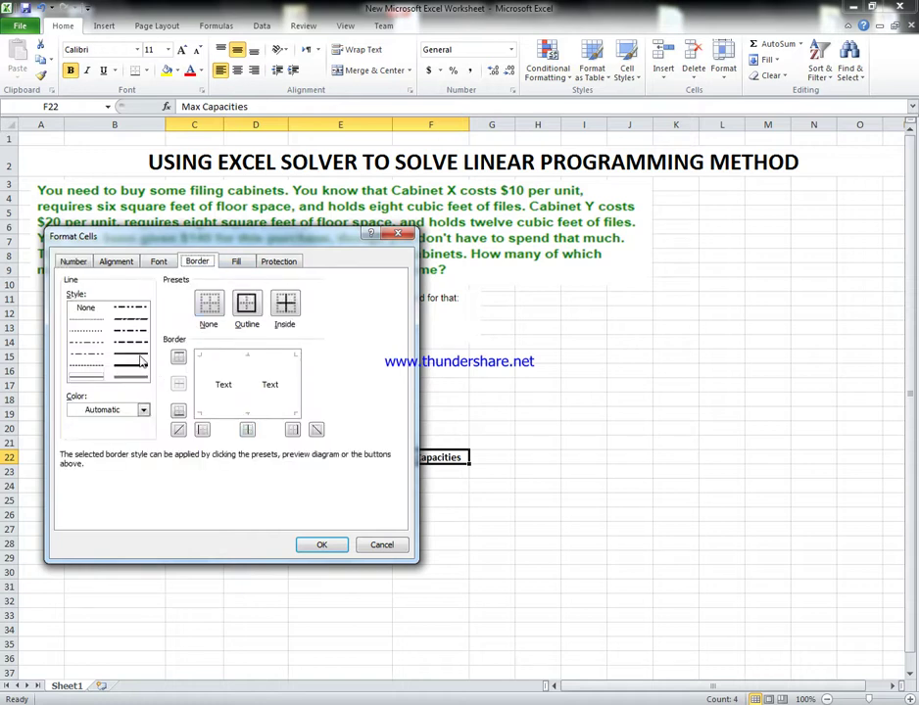
{"action": "left_click", "coordinate": [223, 412]}
{"action": "left_click", "coordinate": [322, 545]}
{"action": "left_click", "coordinate": [186, 599]}
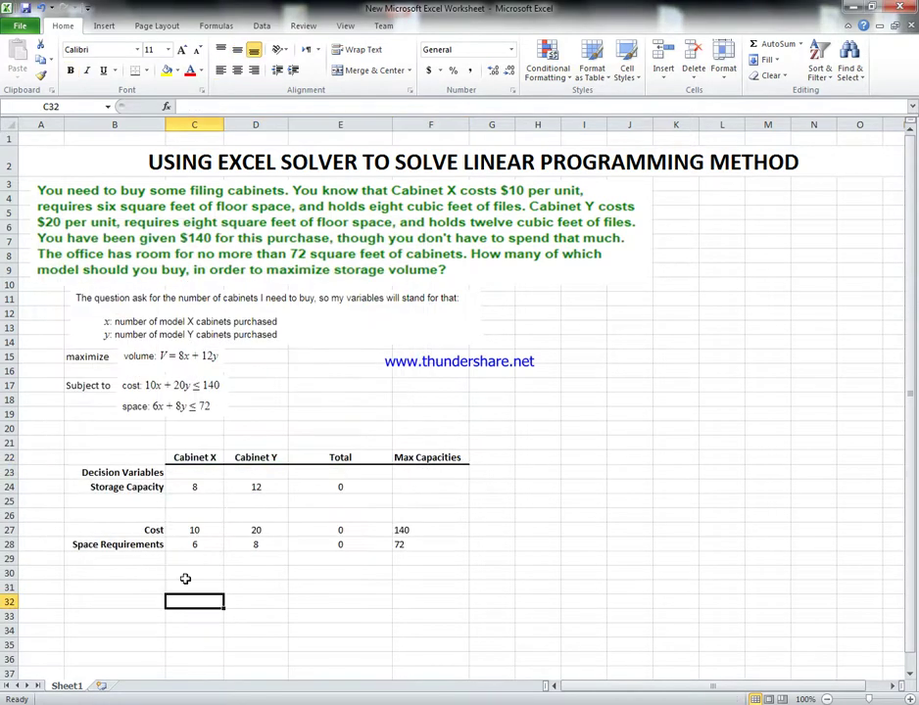
Step: Add a medium solid right border along the row labels in B23:B28
{"action": "left_click_drag", "start_coordinate": [144, 472], "coordinate": [144, 544]}
{"action": "right_click", "coordinate": [145, 544]}
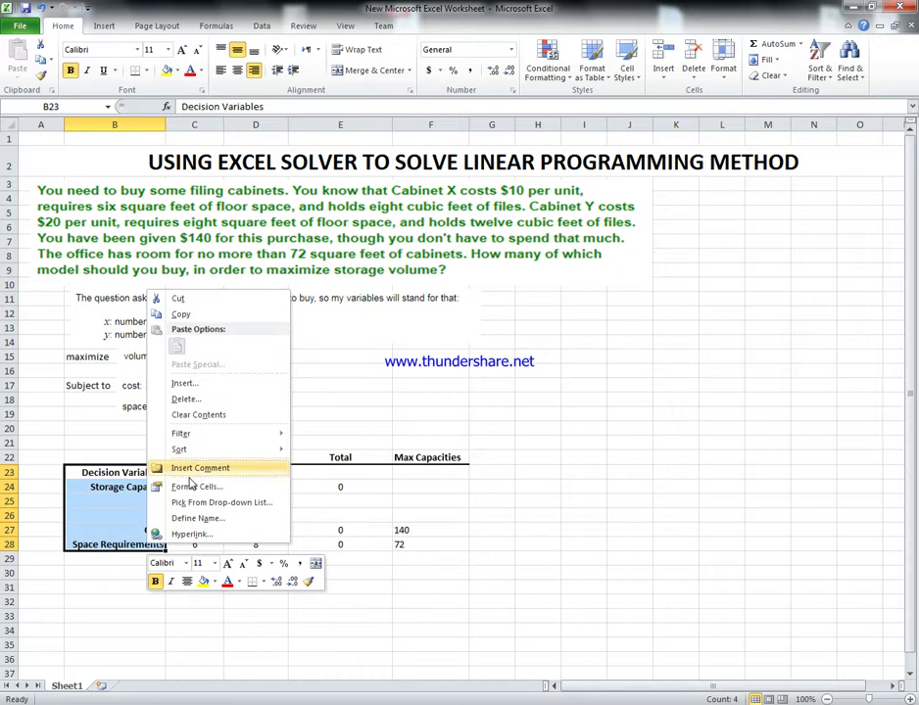
{"action": "left_click", "coordinate": [195, 487]}
{"action": "left_click", "coordinate": [251, 508]}
{"action": "left_click", "coordinate": [90, 435]}
{"action": "left_click", "coordinate": [246, 478]}
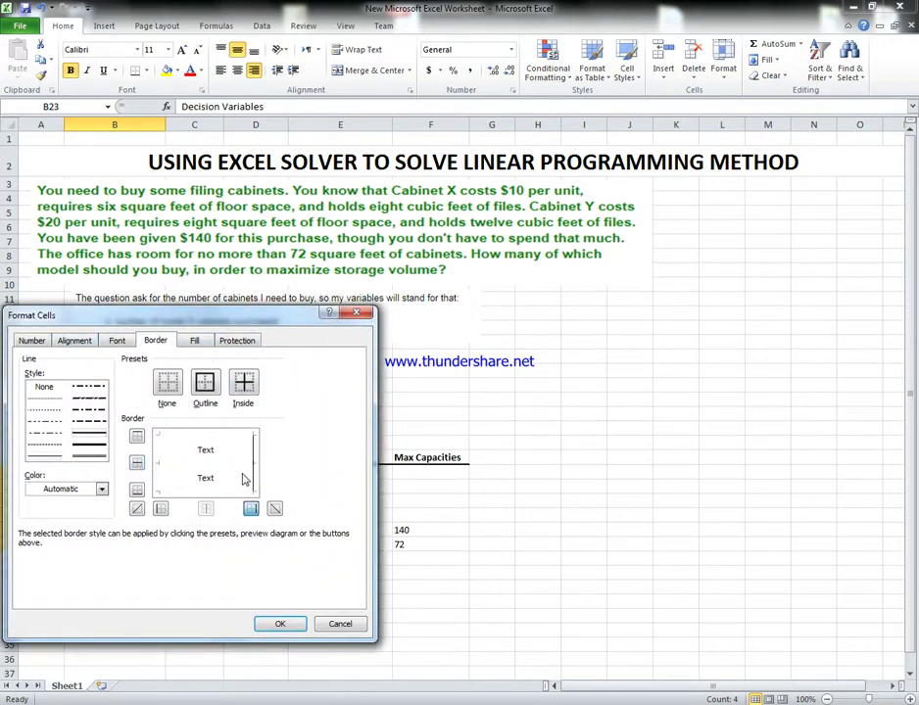
{"action": "left_click", "coordinate": [281, 623]}
{"action": "left_click", "coordinate": [309, 615]}
{"action": "left_click", "coordinate": [179, 600]}
{"action": "left_click", "coordinate": [627, 601]}
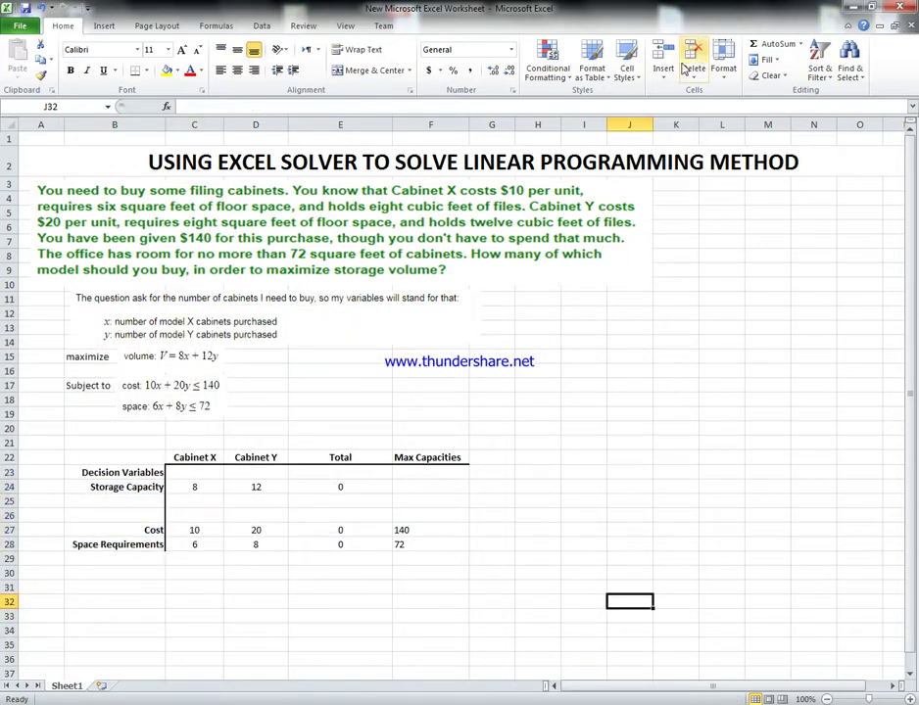
Step: Set up Solver to maximize the total storage capacity in E24 by changing the variable cells C23:D23
{"action": "left_click", "coordinate": [263, 26]}
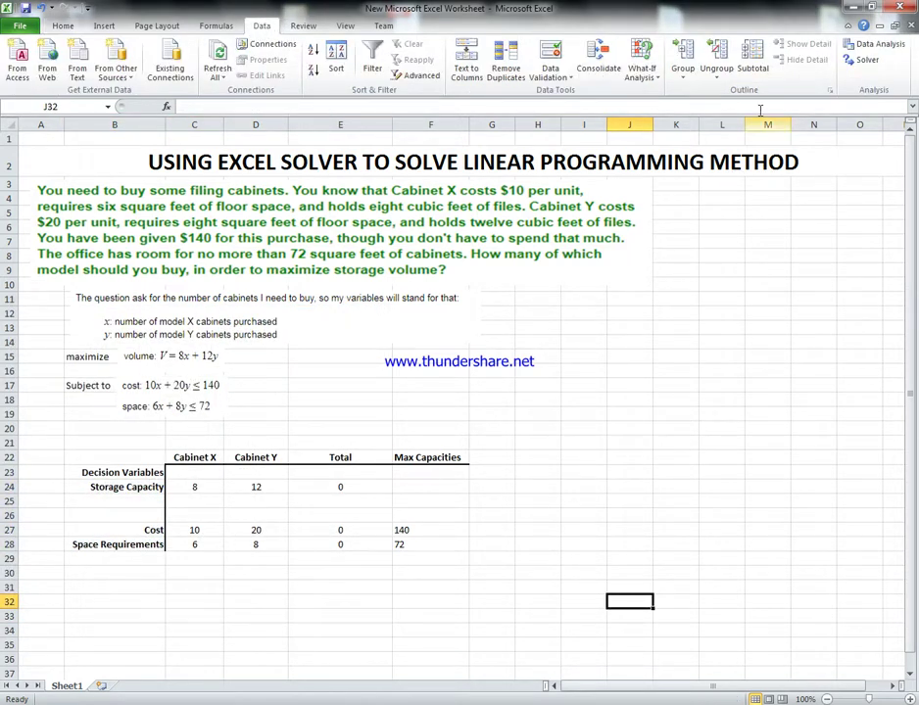
{"action": "left_click", "coordinate": [867, 60]}
{"action": "left_click_drag", "start_coordinate": [447, 293], "coordinate": [641, 260]}
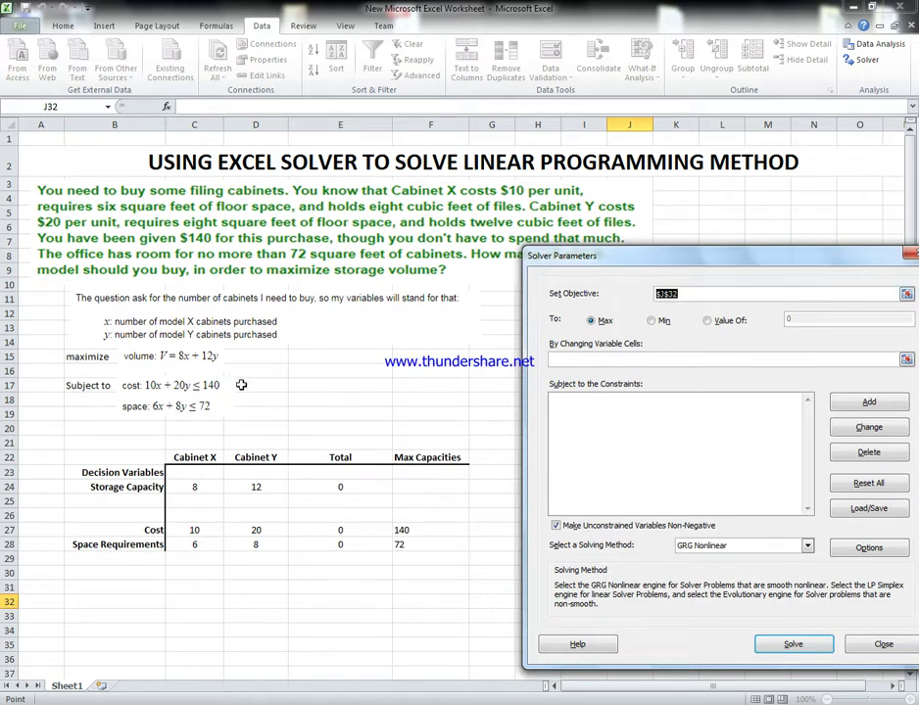
{"action": "left_click", "coordinate": [356, 487]}
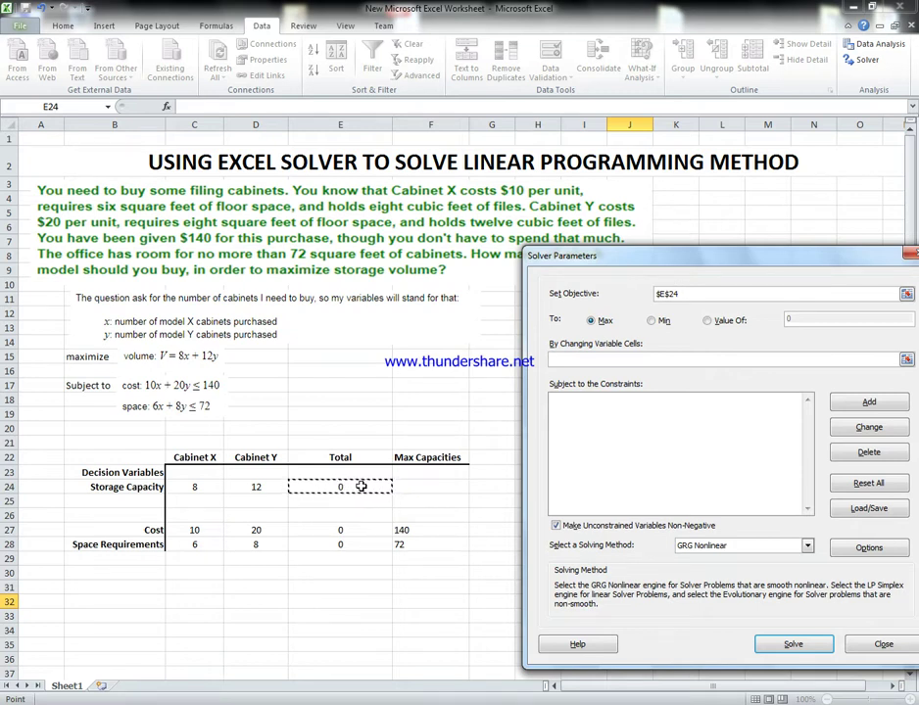
{"action": "left_click_drag", "start_coordinate": [689, 255], "coordinate": [634, 240]}
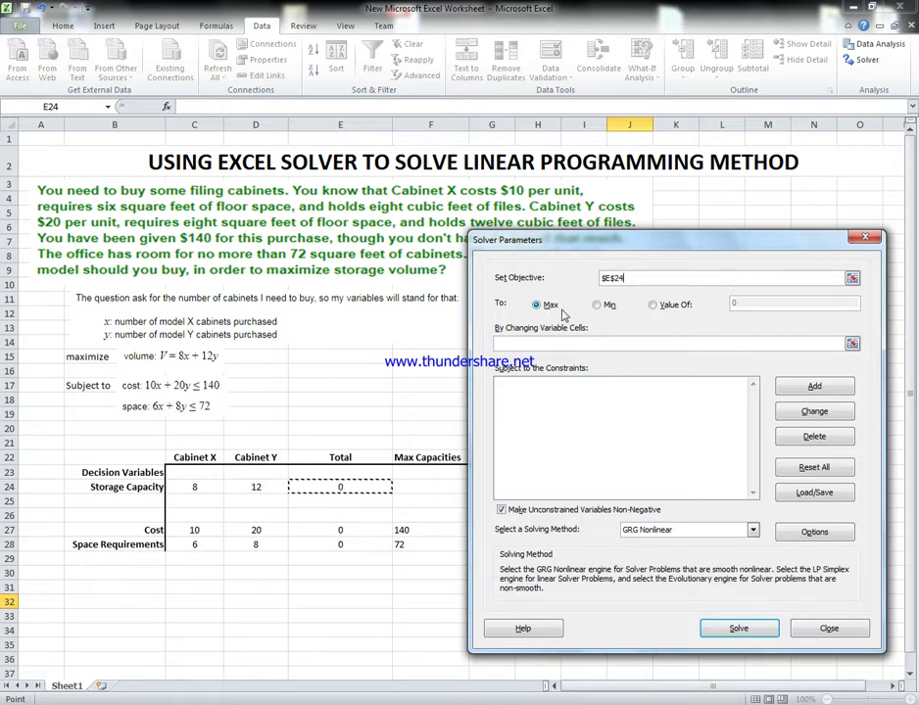
{"action": "left_click", "coordinate": [568, 342]}
{"action": "left_click_drag", "start_coordinate": [188, 475], "coordinate": [287, 474]}
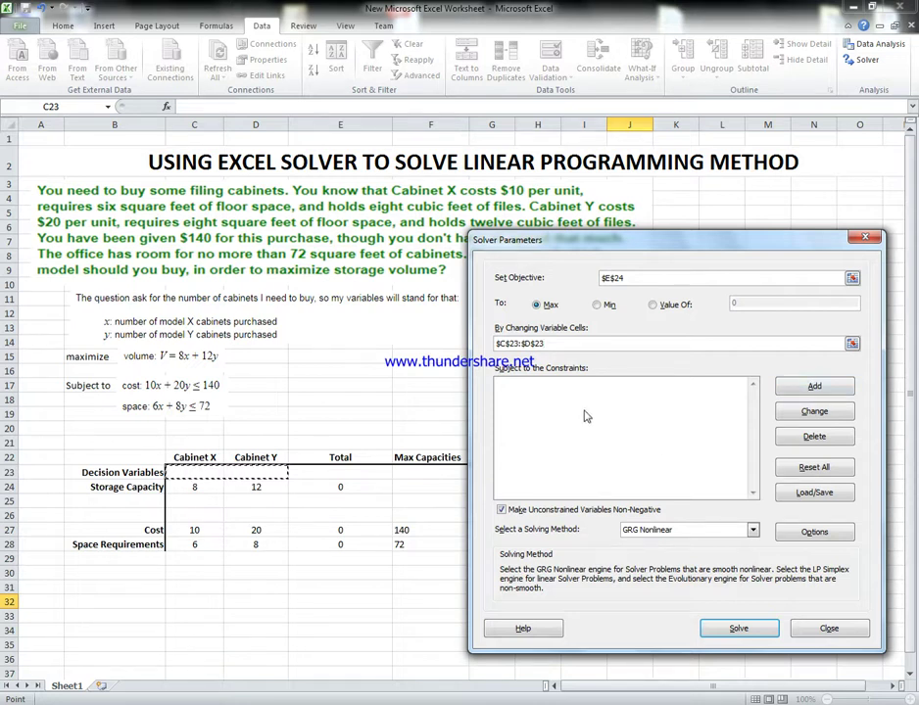
Step: Add the Solver cost constraint that E27 must be less than or equal to F27
{"action": "left_click", "coordinate": [801, 391]}
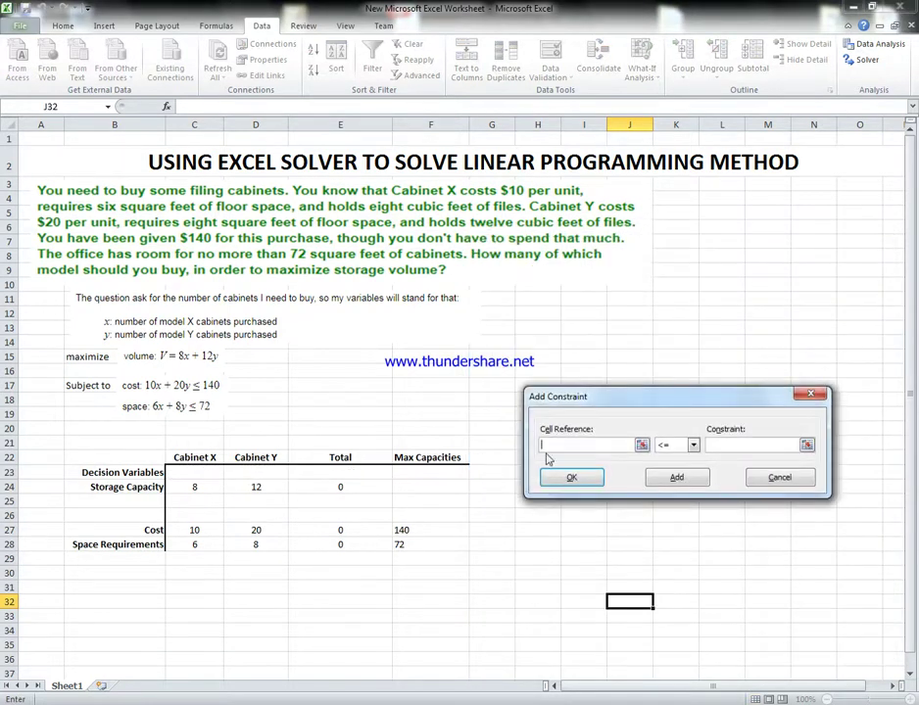
{"action": "left_click", "coordinate": [343, 530]}
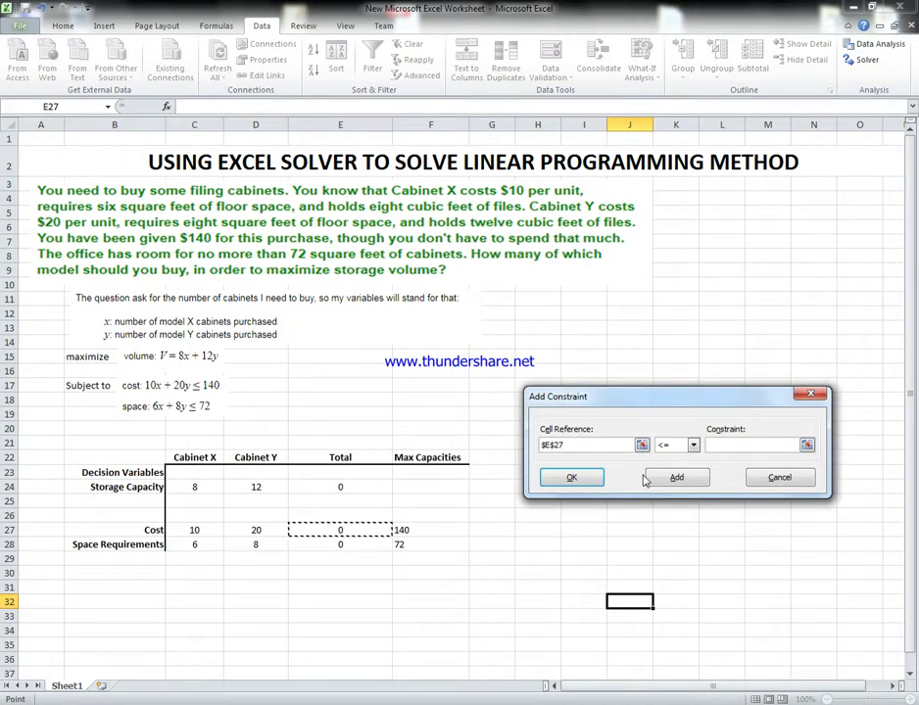
{"action": "left_click", "coordinate": [693, 444]}
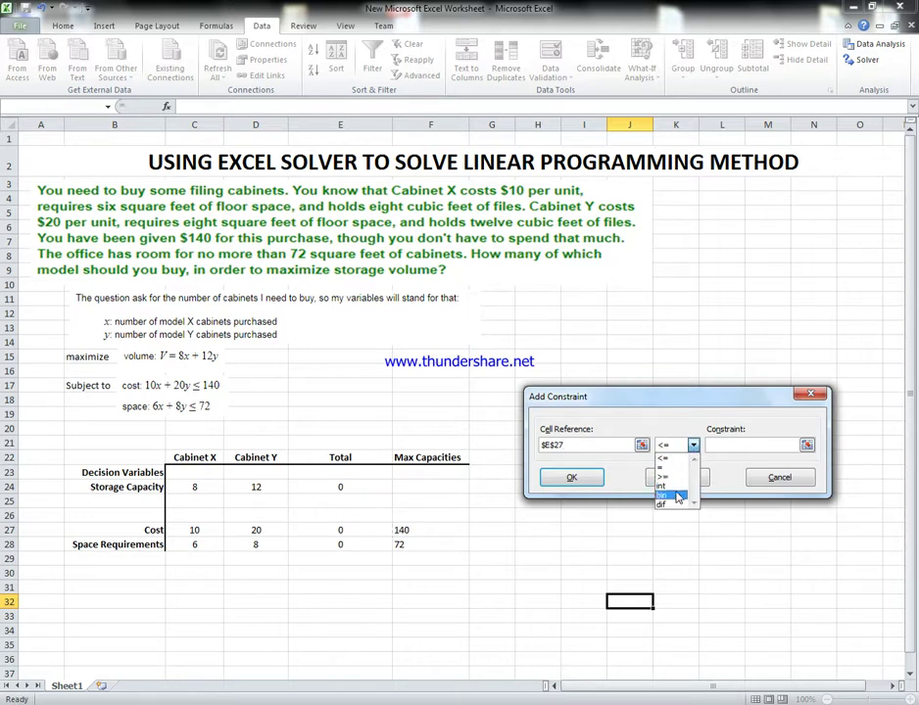
{"action": "left_click", "coordinate": [739, 449]}
{"action": "left_click", "coordinate": [414, 530]}
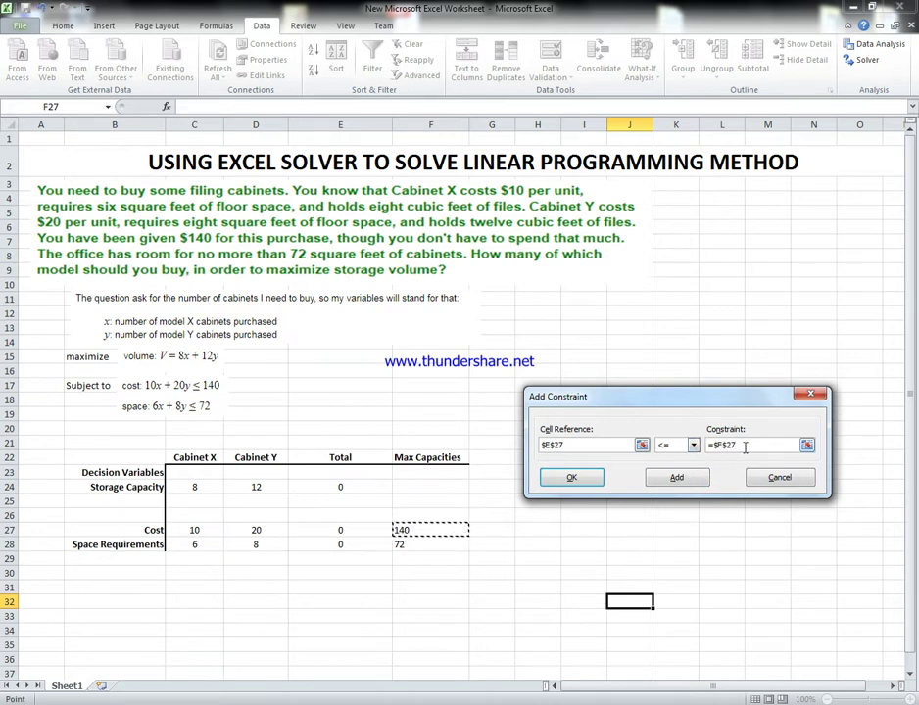
{"action": "left_click", "coordinate": [575, 481]}
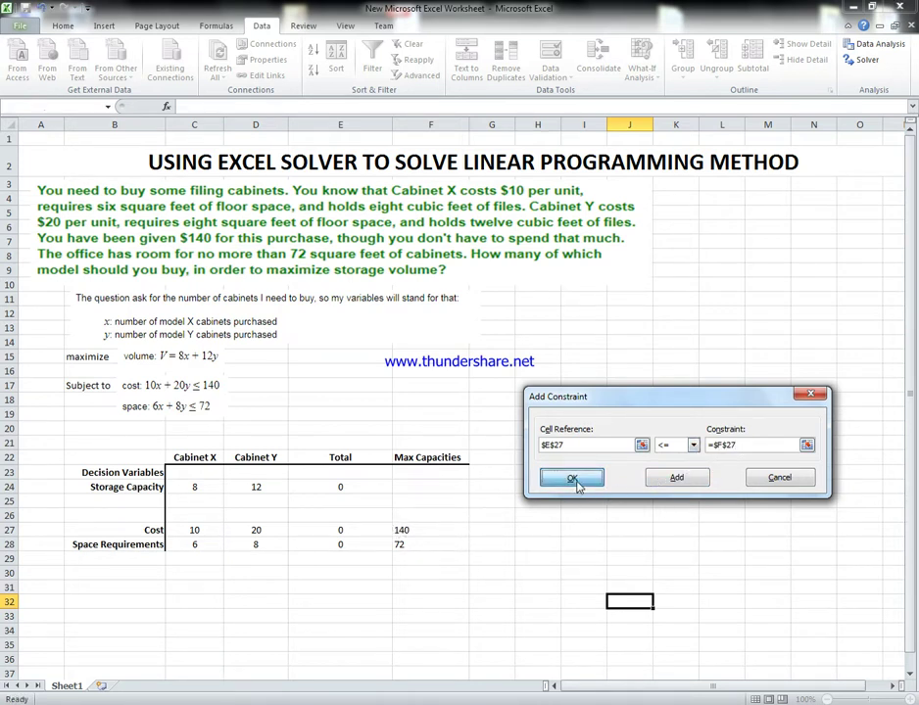
{"action": "left_click", "coordinate": [670, 478]}
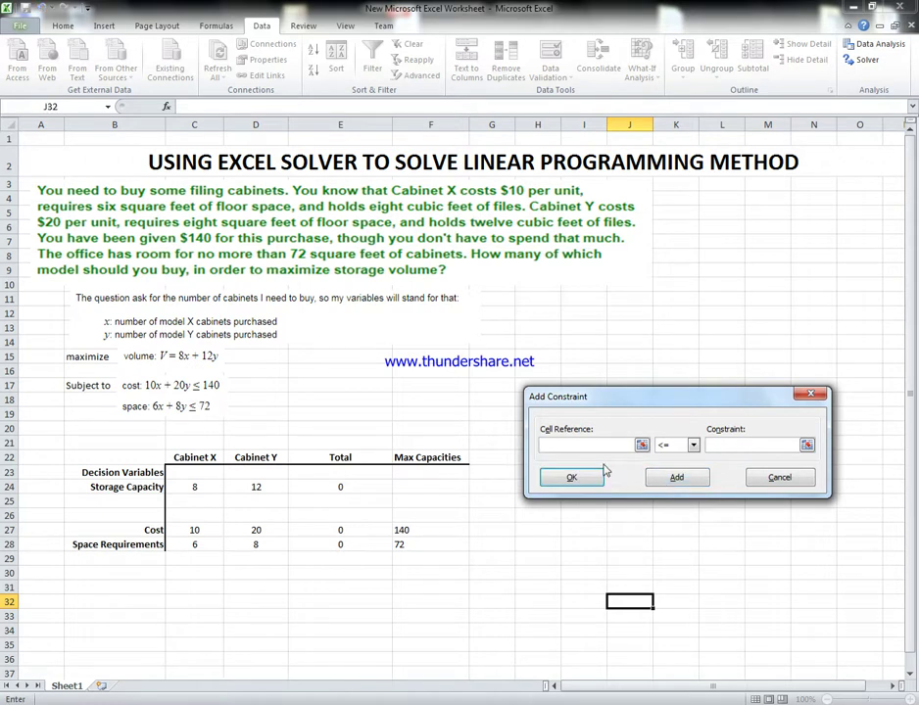
Step: Add the Solver space constraint that E28 must be less than or equal to F28
{"action": "left_click", "coordinate": [349, 545]}
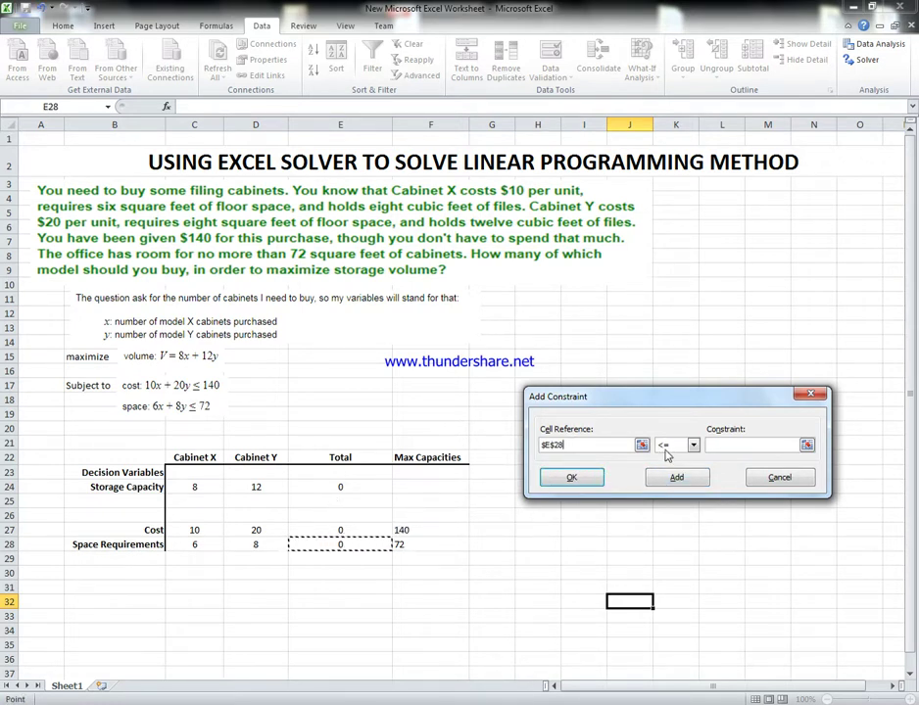
{"action": "left_click", "coordinate": [756, 445]}
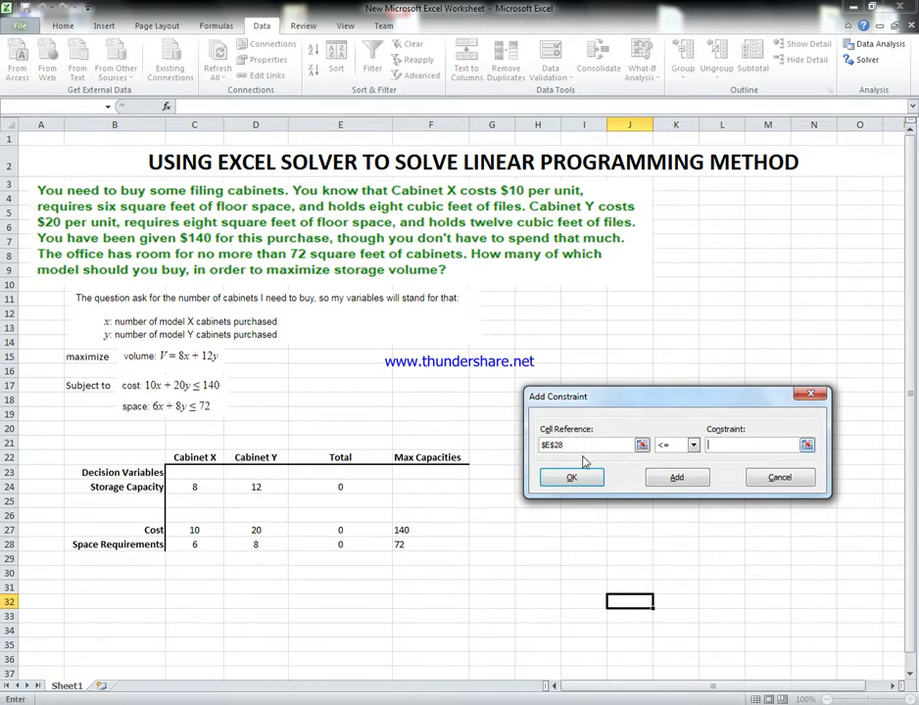
{"action": "left_click", "coordinate": [405, 544]}
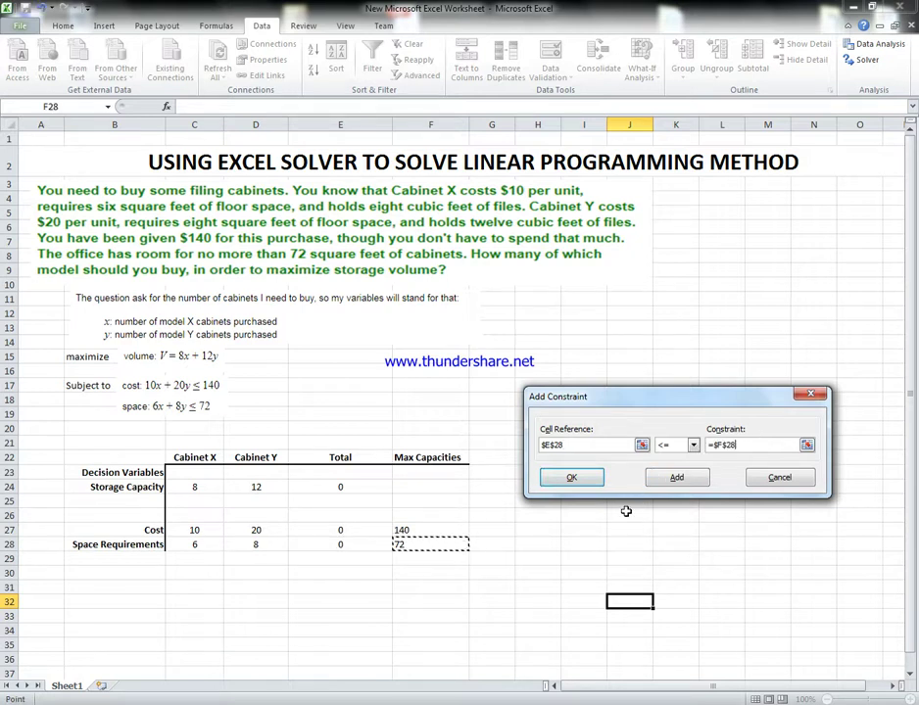
{"action": "left_click", "coordinate": [572, 478]}
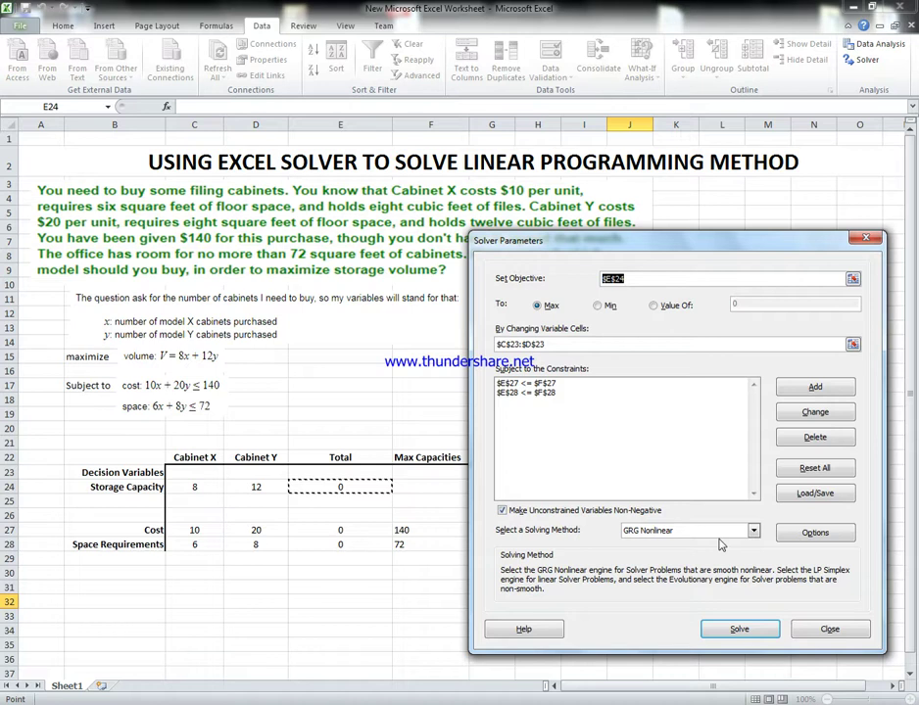
Step: Review the Solver options for all methods, and solve the problem, keeping the Solver solution
{"action": "left_click", "coordinate": [815, 533]}
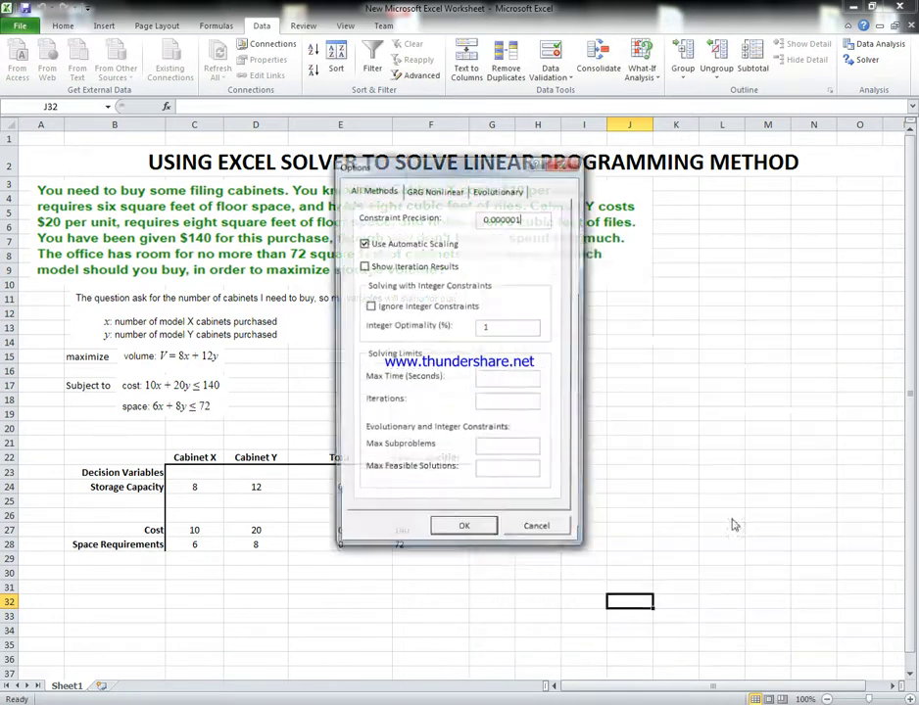
{"action": "left_click_drag", "start_coordinate": [439, 165], "coordinate": [671, 186]}
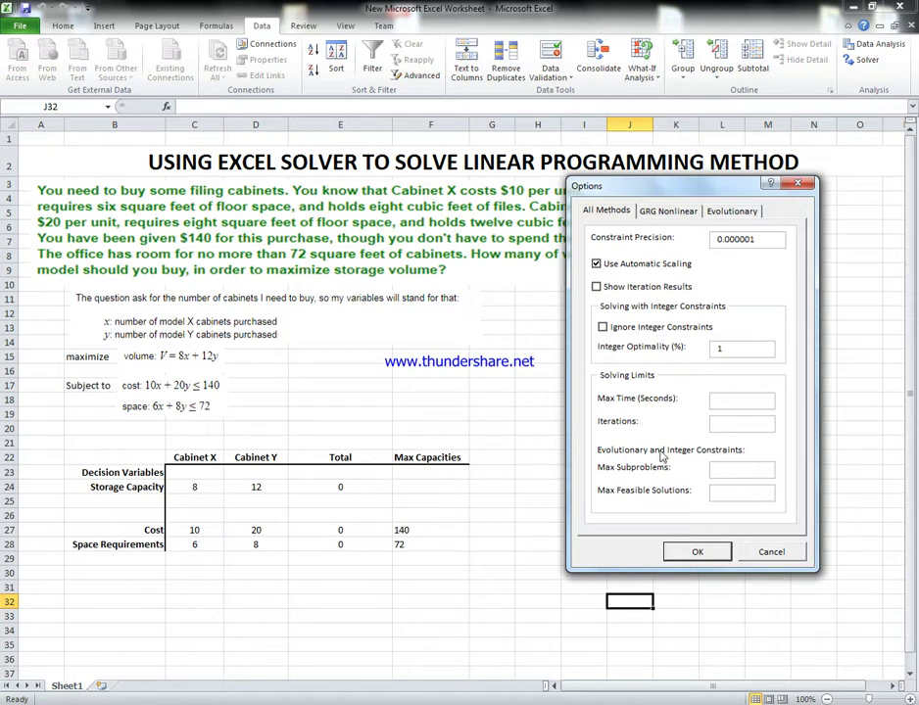
{"action": "left_click", "coordinate": [698, 553]}
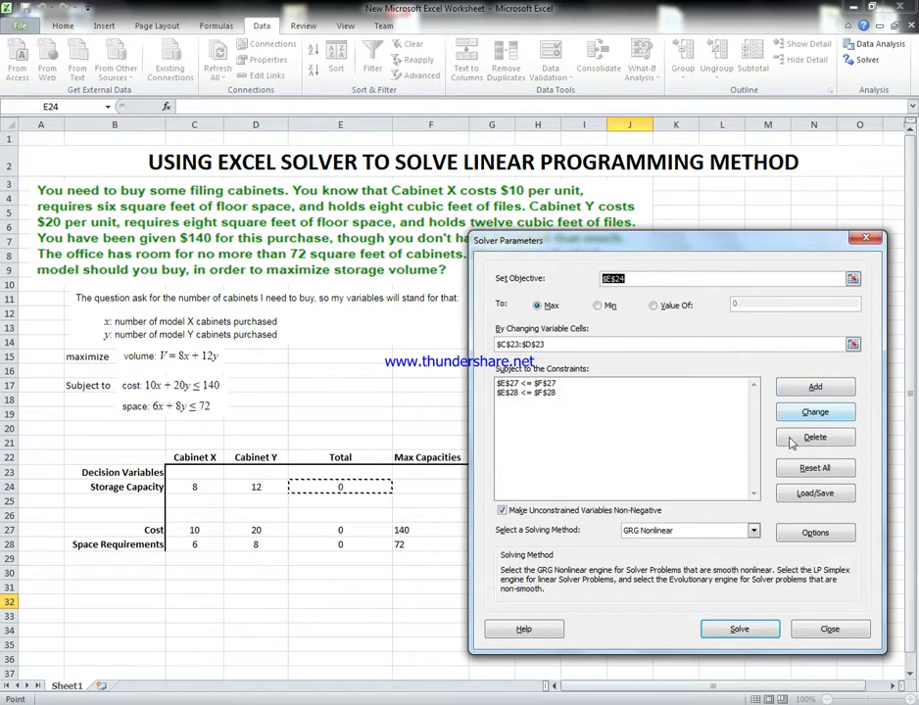
{"action": "left_click", "coordinate": [742, 632]}
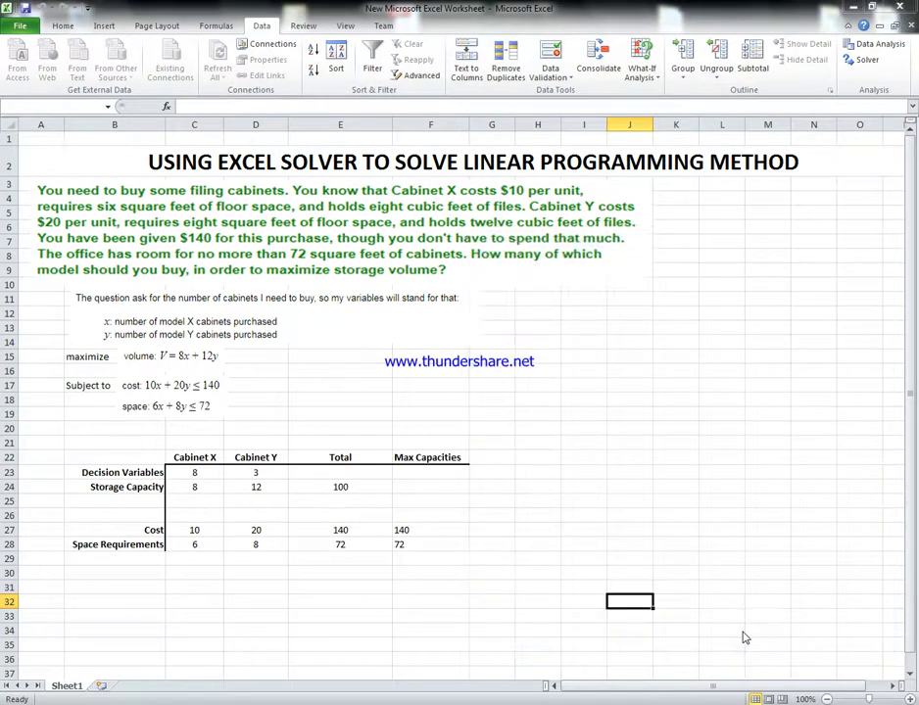
{"action": "mouse_move", "coordinate": [604, 229]}
{"action": "left_mouse_down"}
{"action": "mouse_move", "coordinate": [511, 229]}
{"action": "mouse_move", "coordinate": [618, 228]}
{"action": "left_mouse_up"}
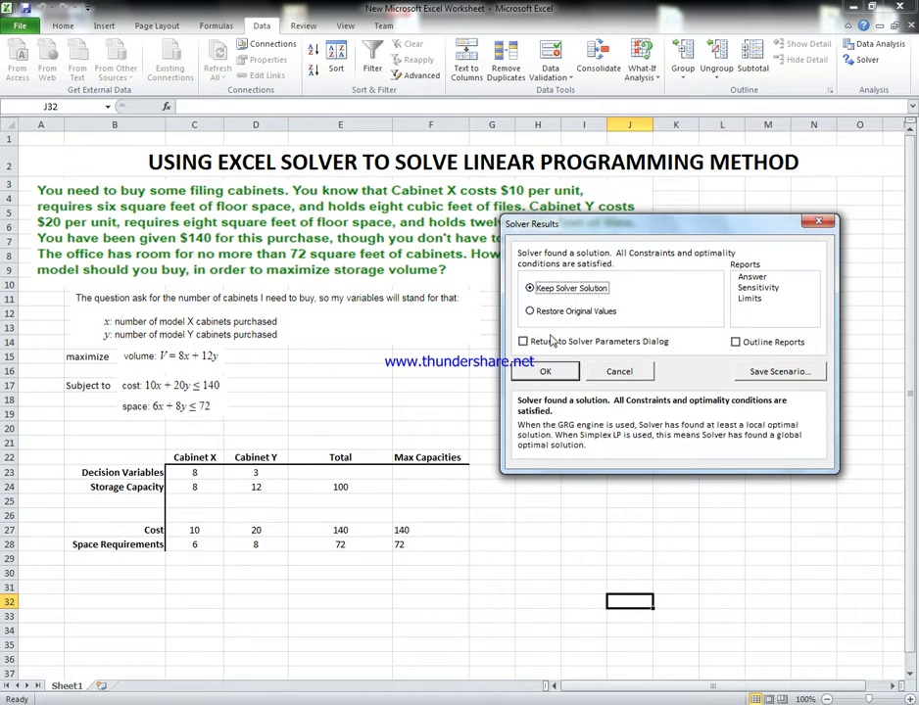
{"action": "left_click", "coordinate": [546, 372]}
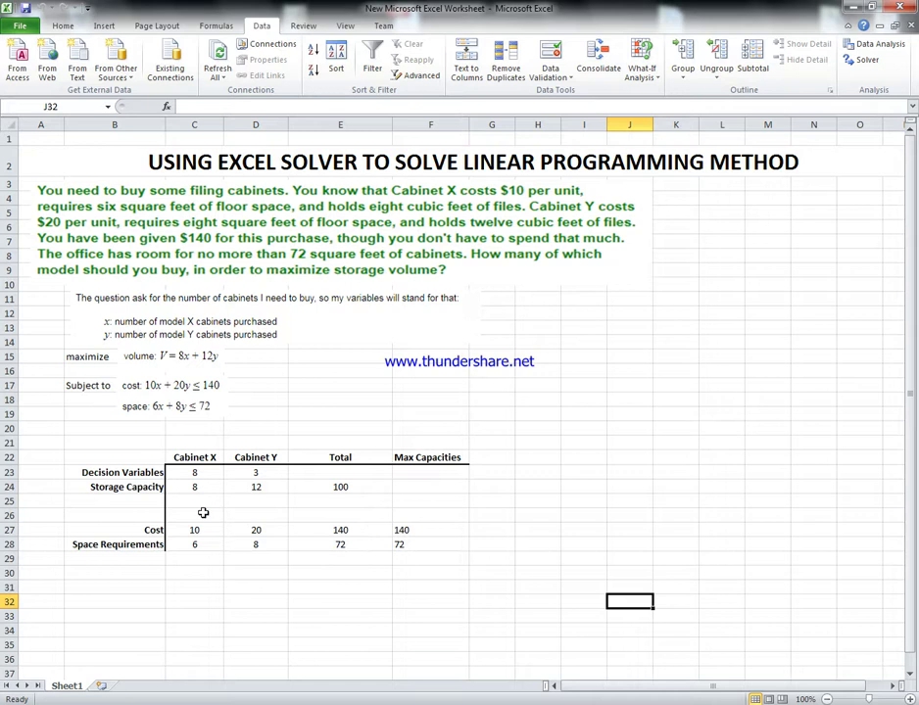